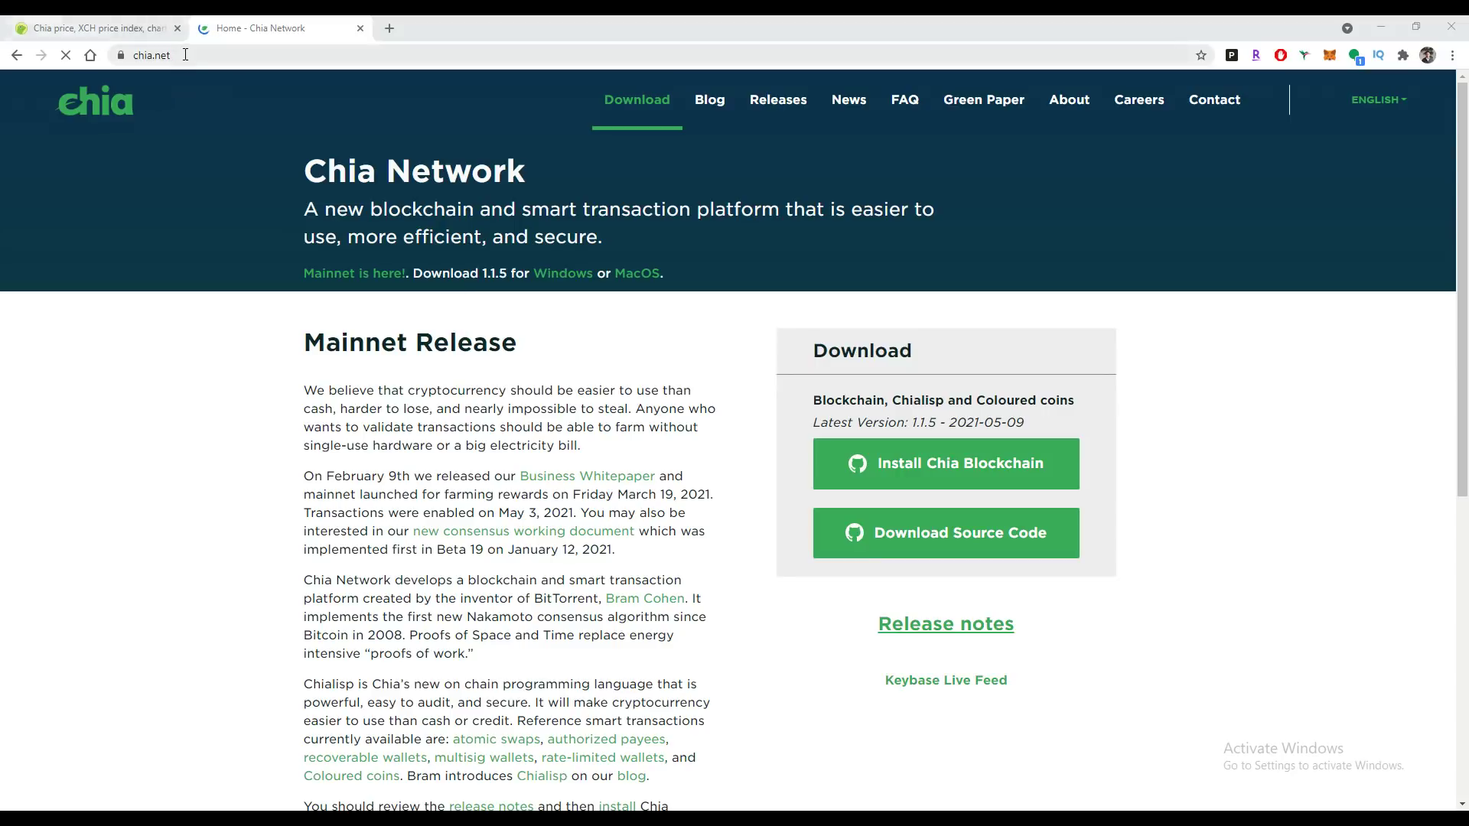
# - Scroll down the chia.net Mainnet Release page to read the rest of the 1.1.5 release text
pyautogui.scroll(-2, 839, 396)
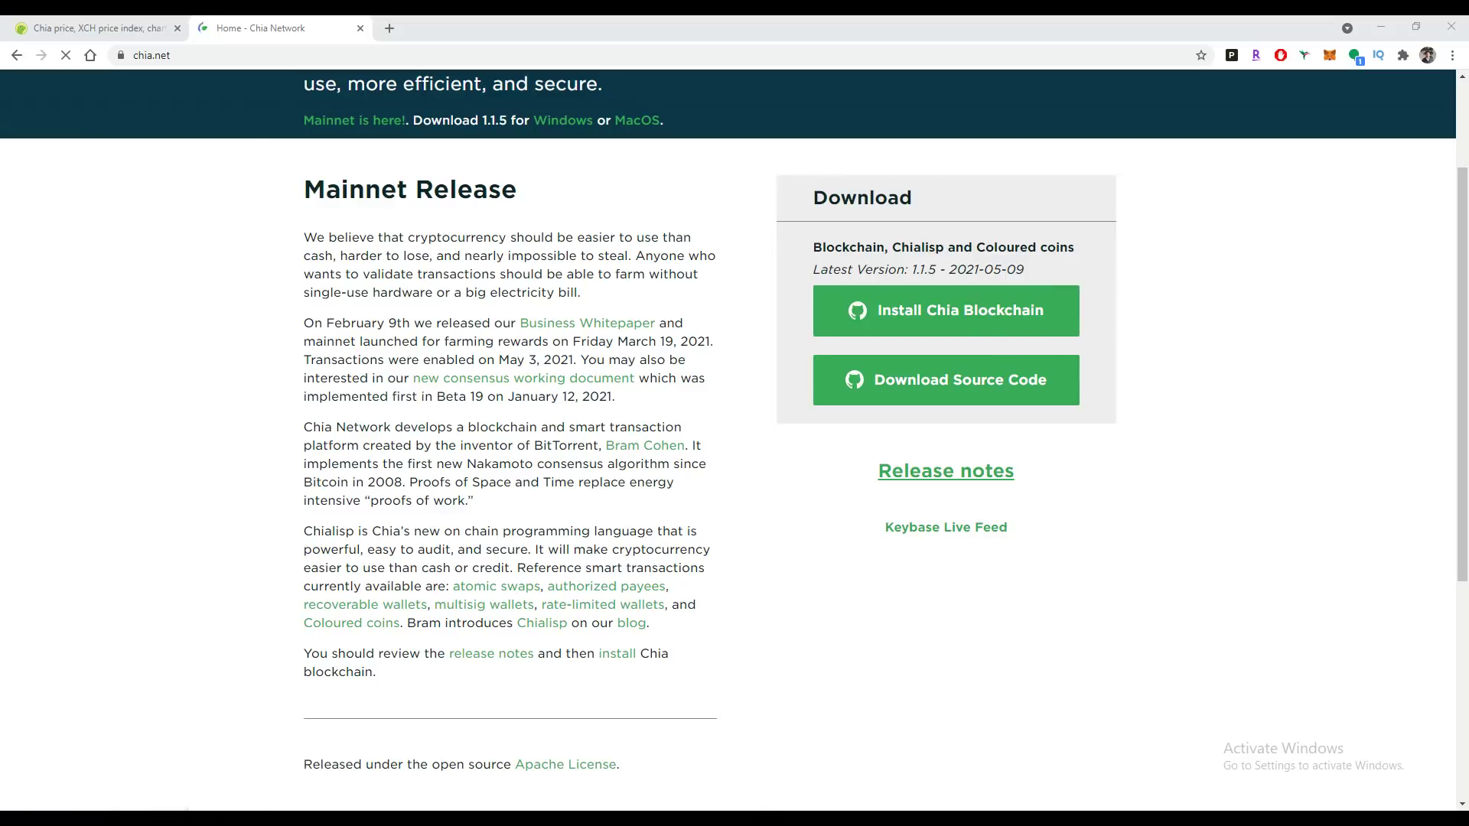
pyautogui.moveTo(731, 819)
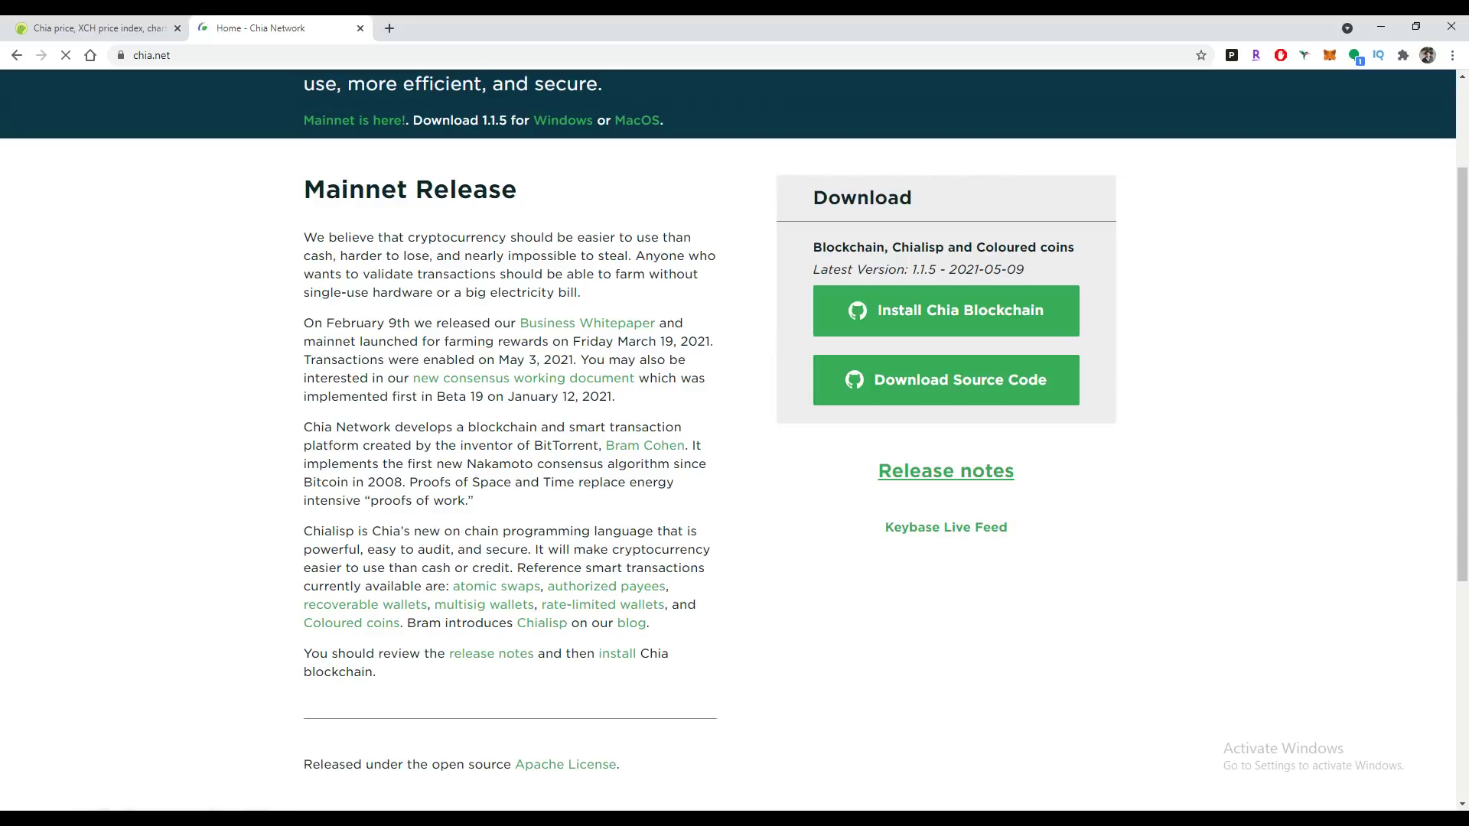
# - On CoinGecko, highlight Chia's $1,165.35 price and scroll down to the 24-hour chart and market stats
pyautogui.hotkey('ctrl', 'shift', 'Tab')
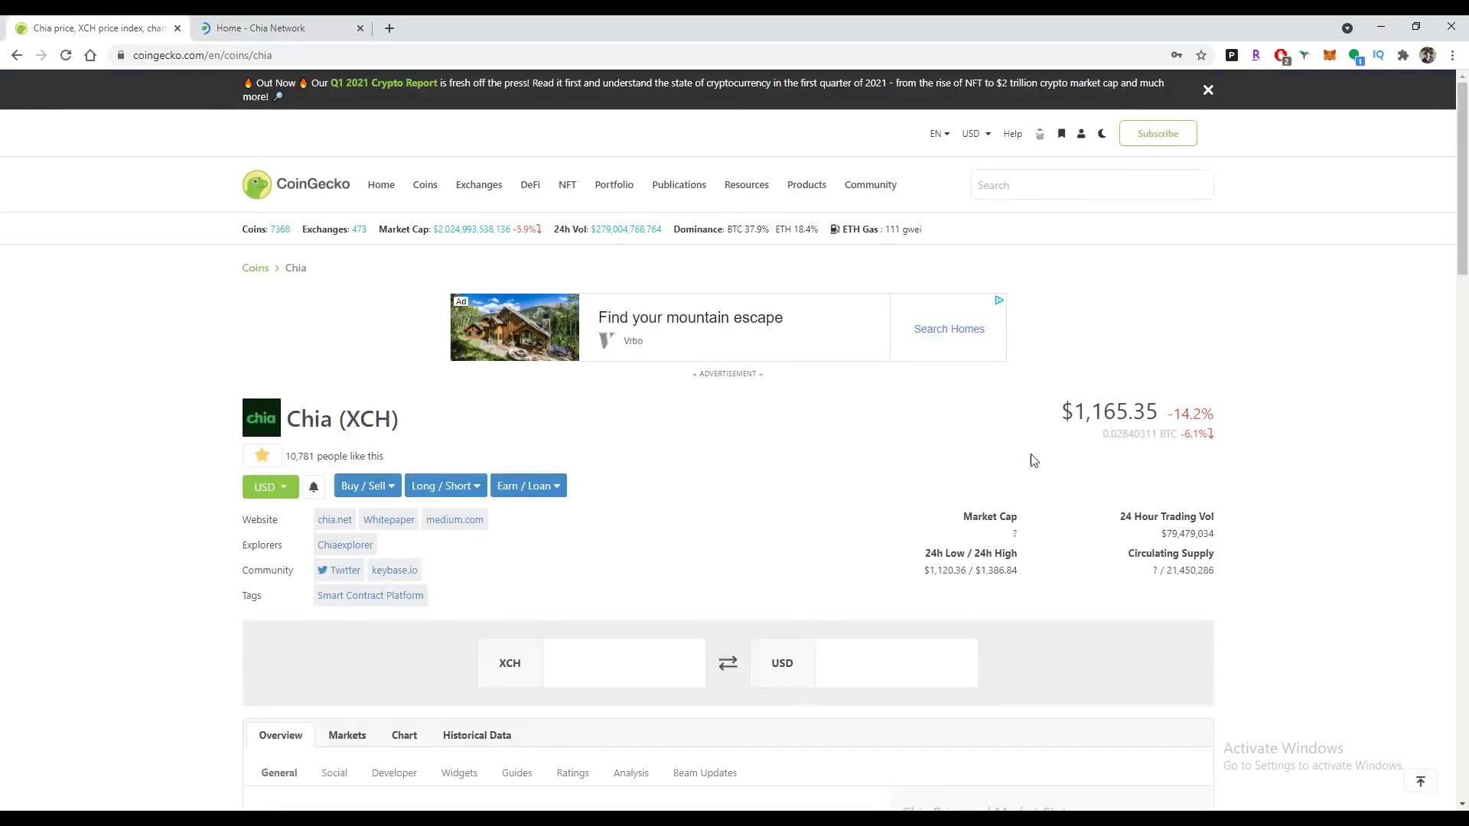
pyautogui.moveTo(1061, 413); pyautogui.dragTo(1163, 414)
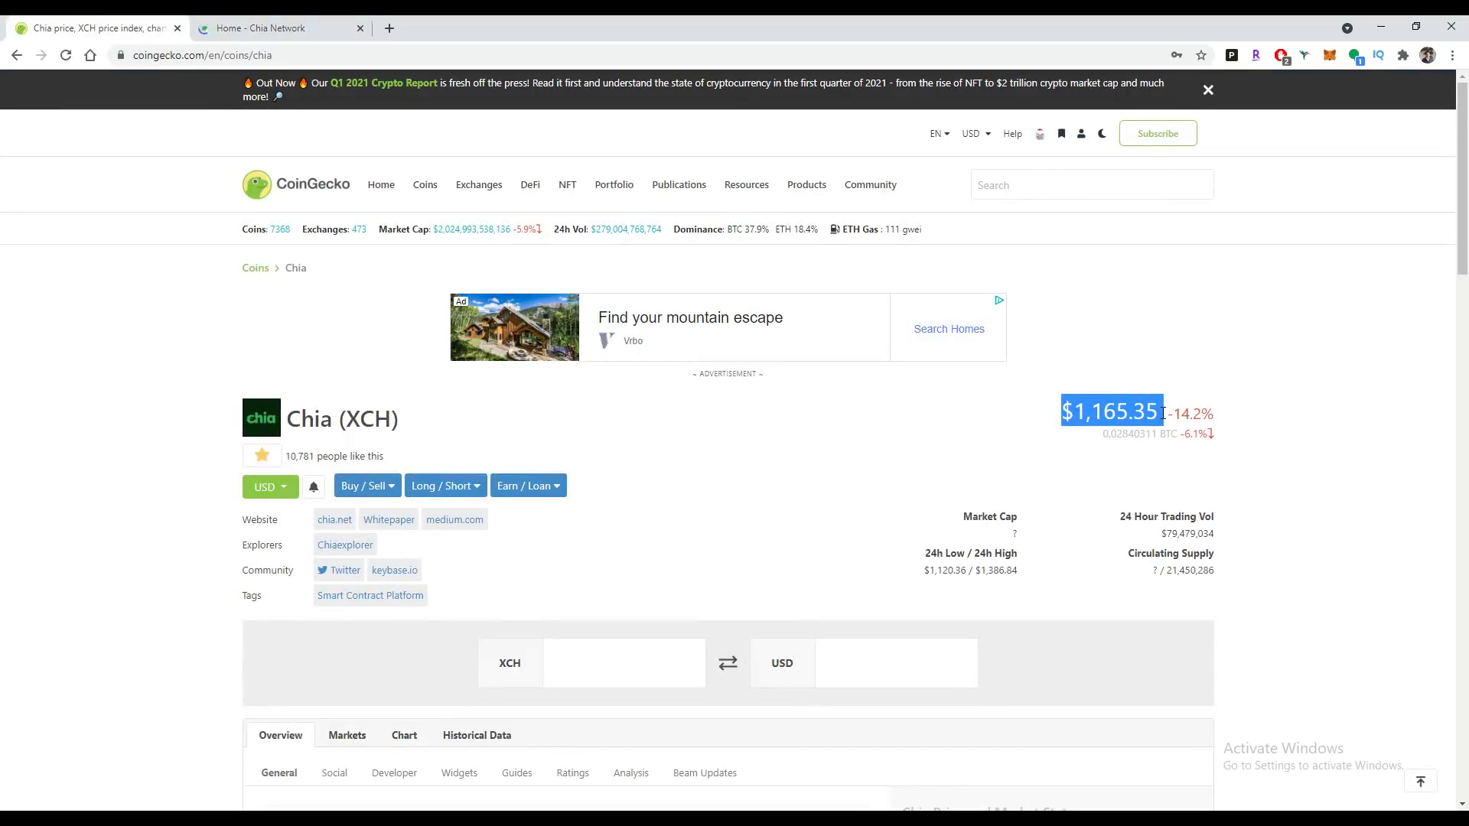
pyautogui.scroll(-6, 837, 547)
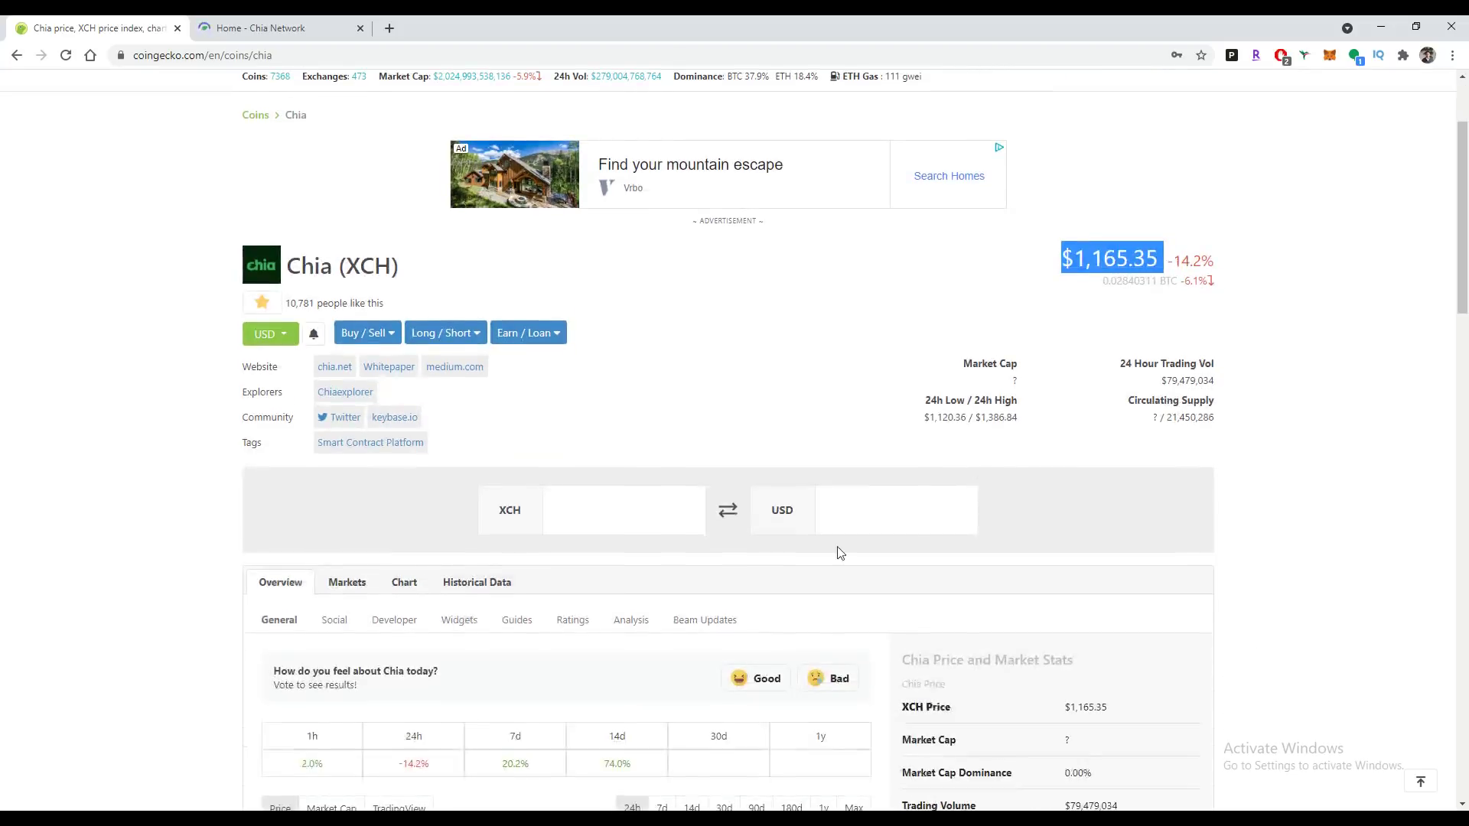
pyautogui.scroll(-2, 858, 535)
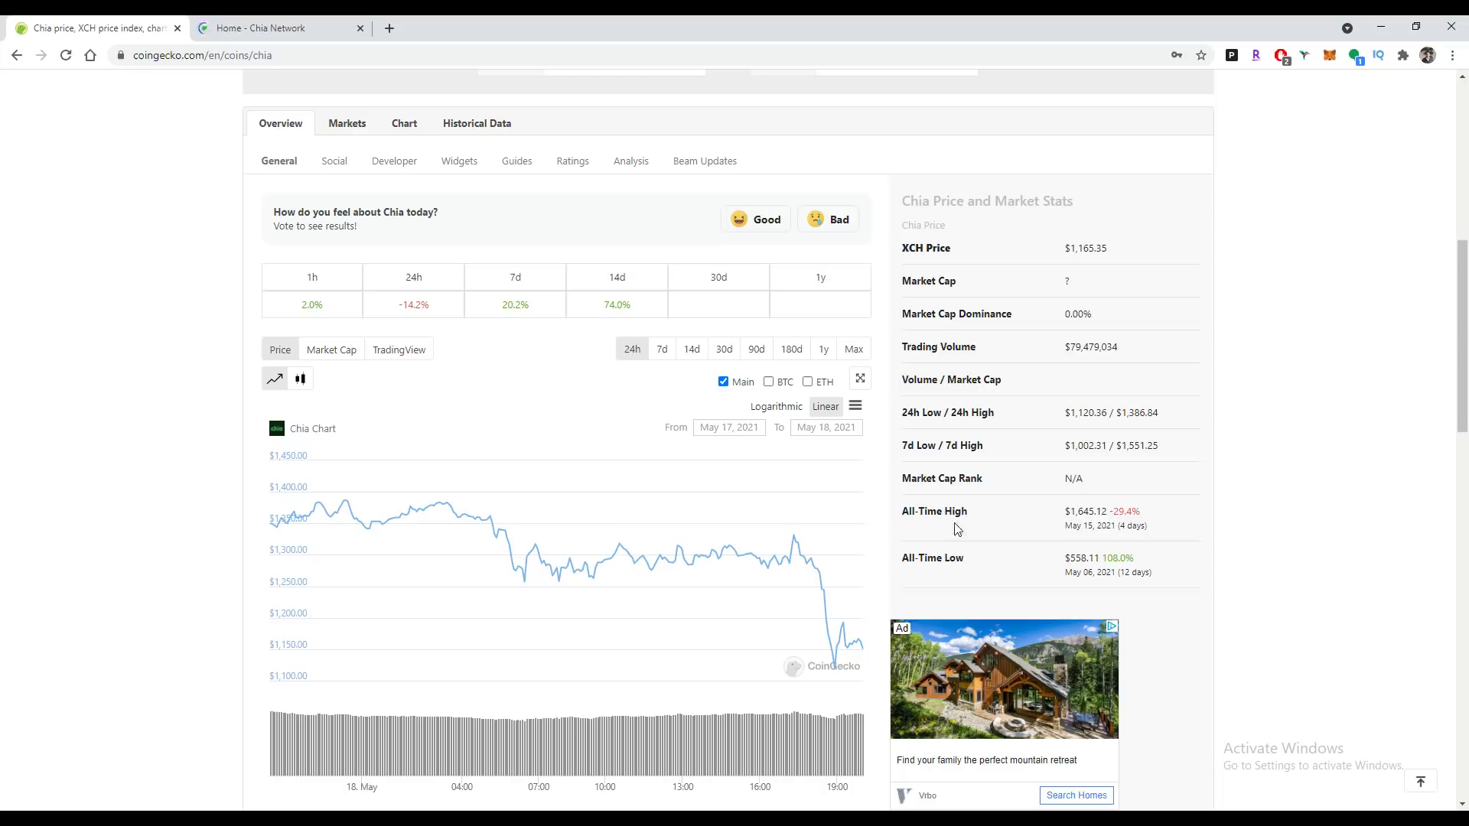
pyautogui.moveTo(329, 496)
# - Return to the Chia app's Full Node page and highlight its Synced status on mainnet
pyautogui.click(295, 23)
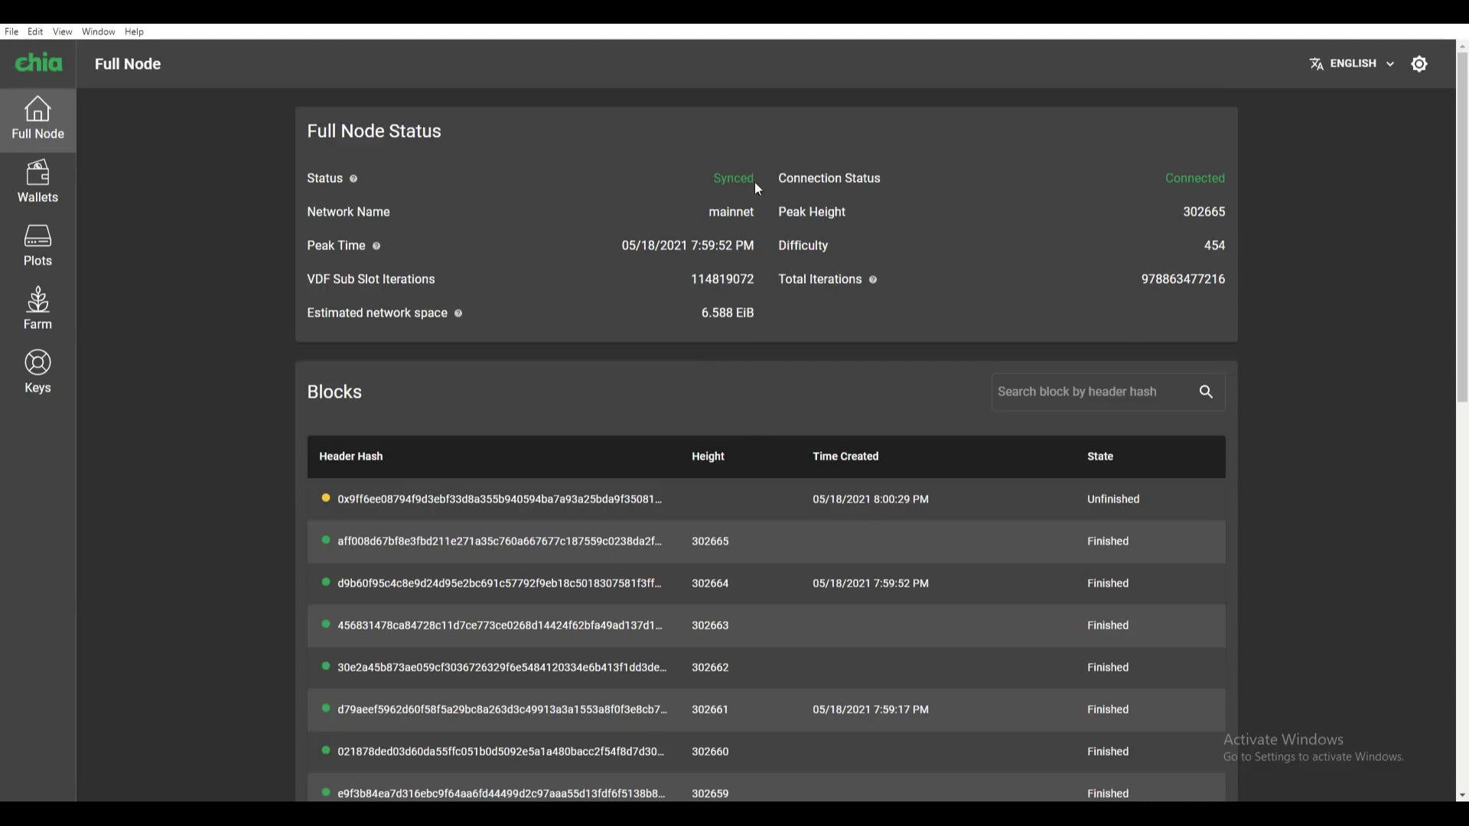
pyautogui.moveTo(755, 183); pyautogui.dragTo(663, 178)
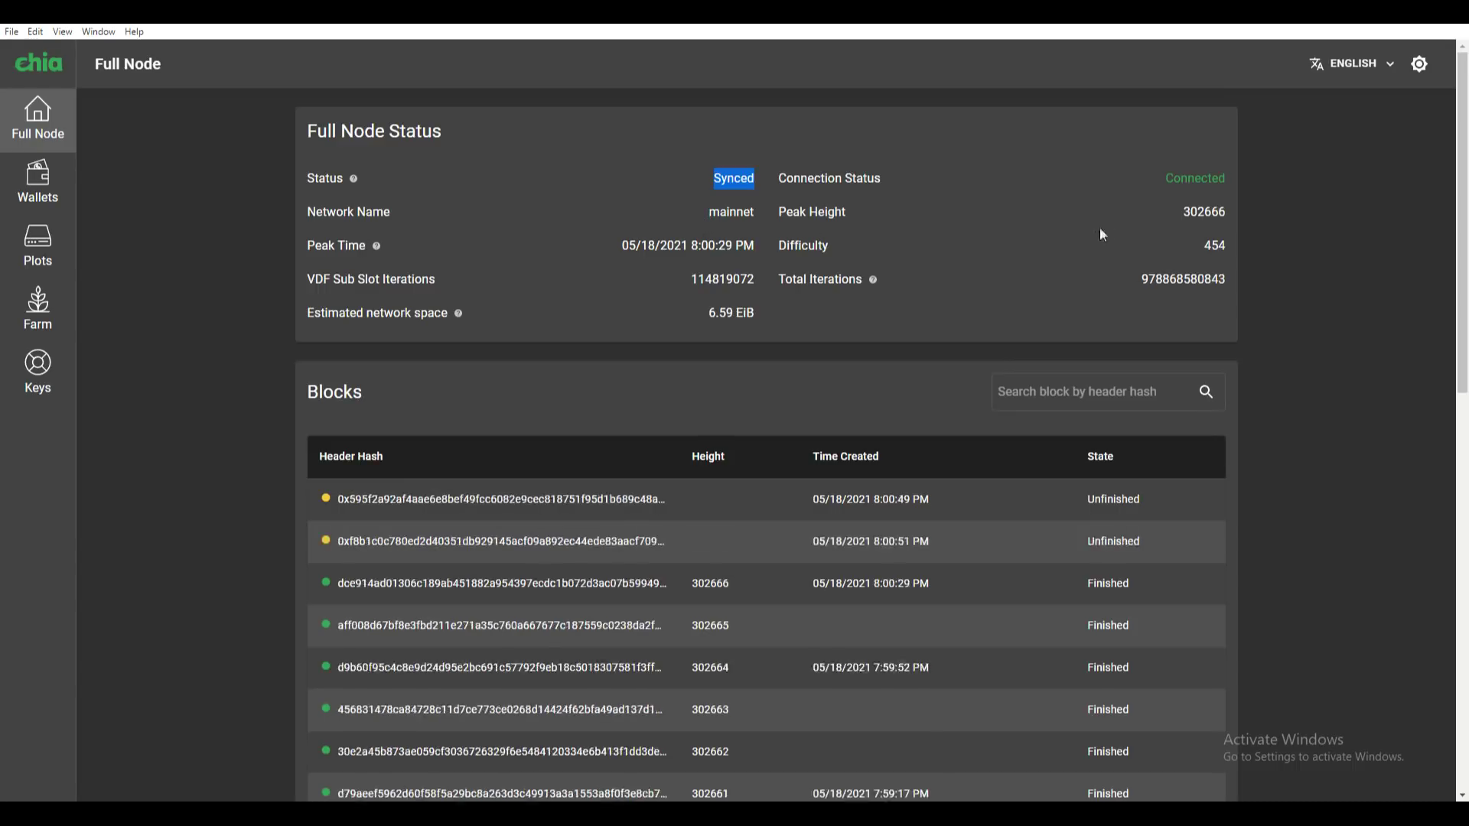
pyautogui.click(708, 321)
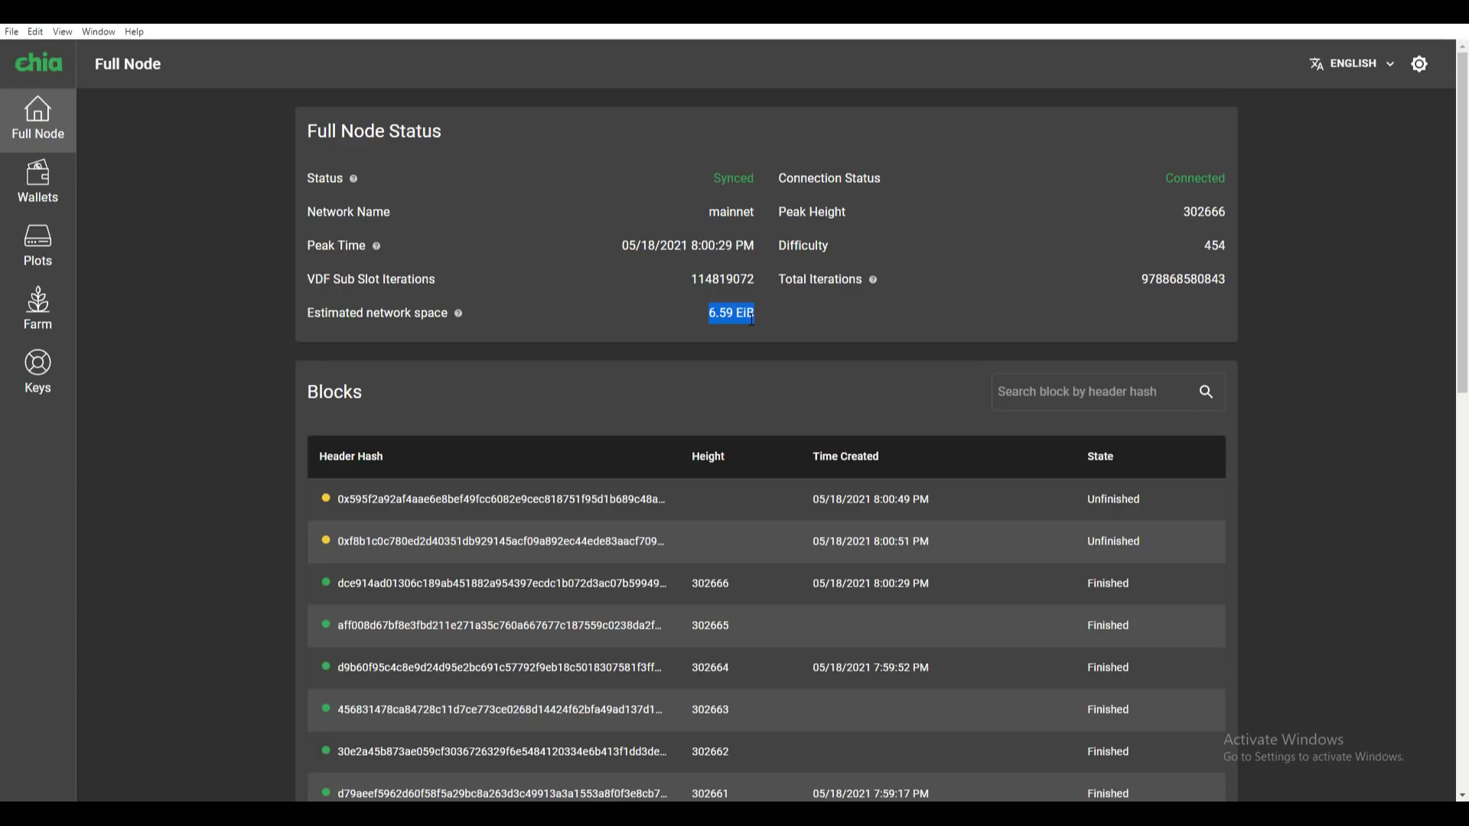
# - Open the Plots list, scroll through the plotting and queued plots, and highlight the farming plot
pyautogui.click(57, 252)
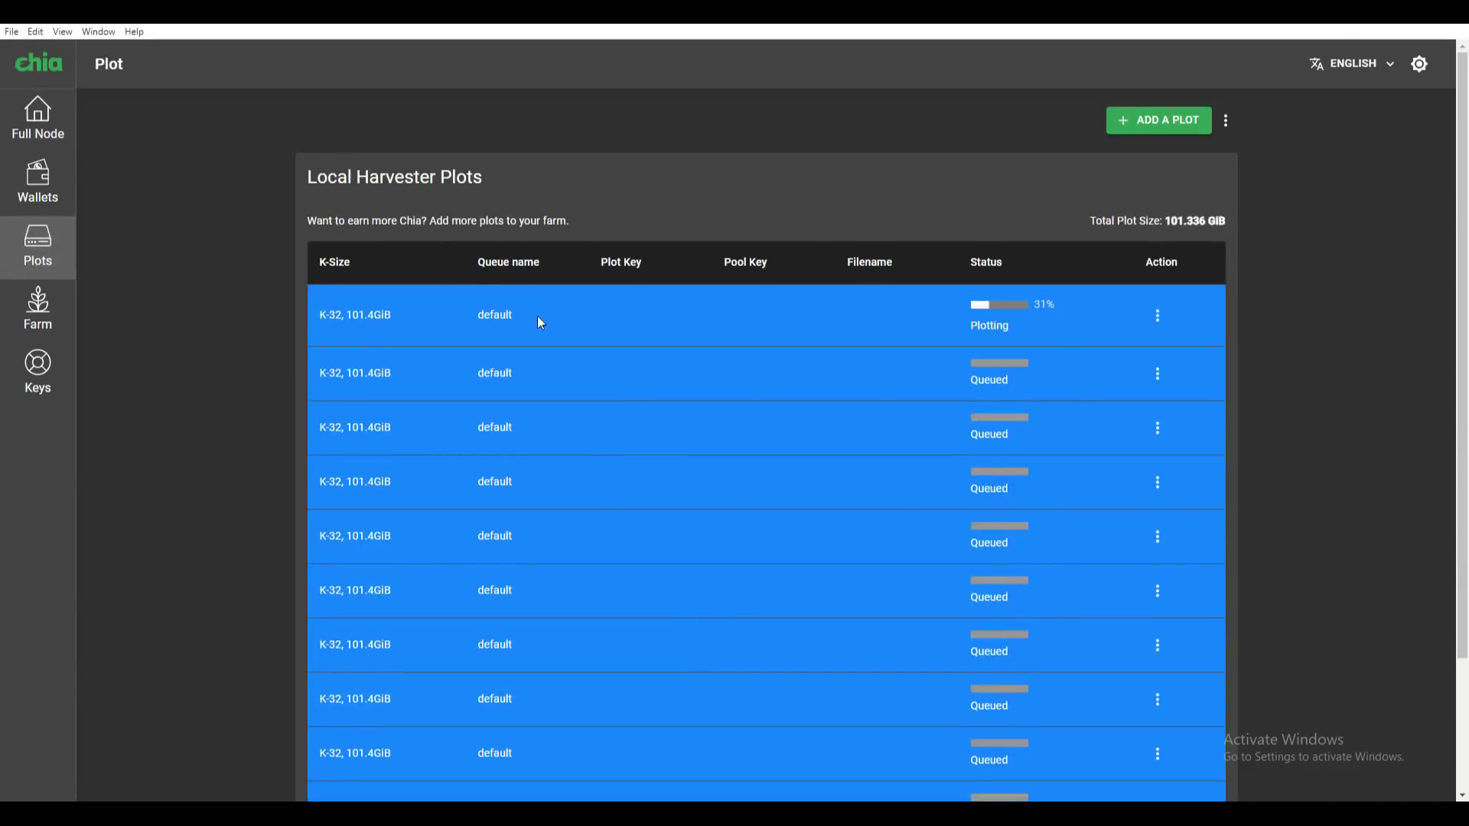
pyautogui.scroll(-3, 660, 438)
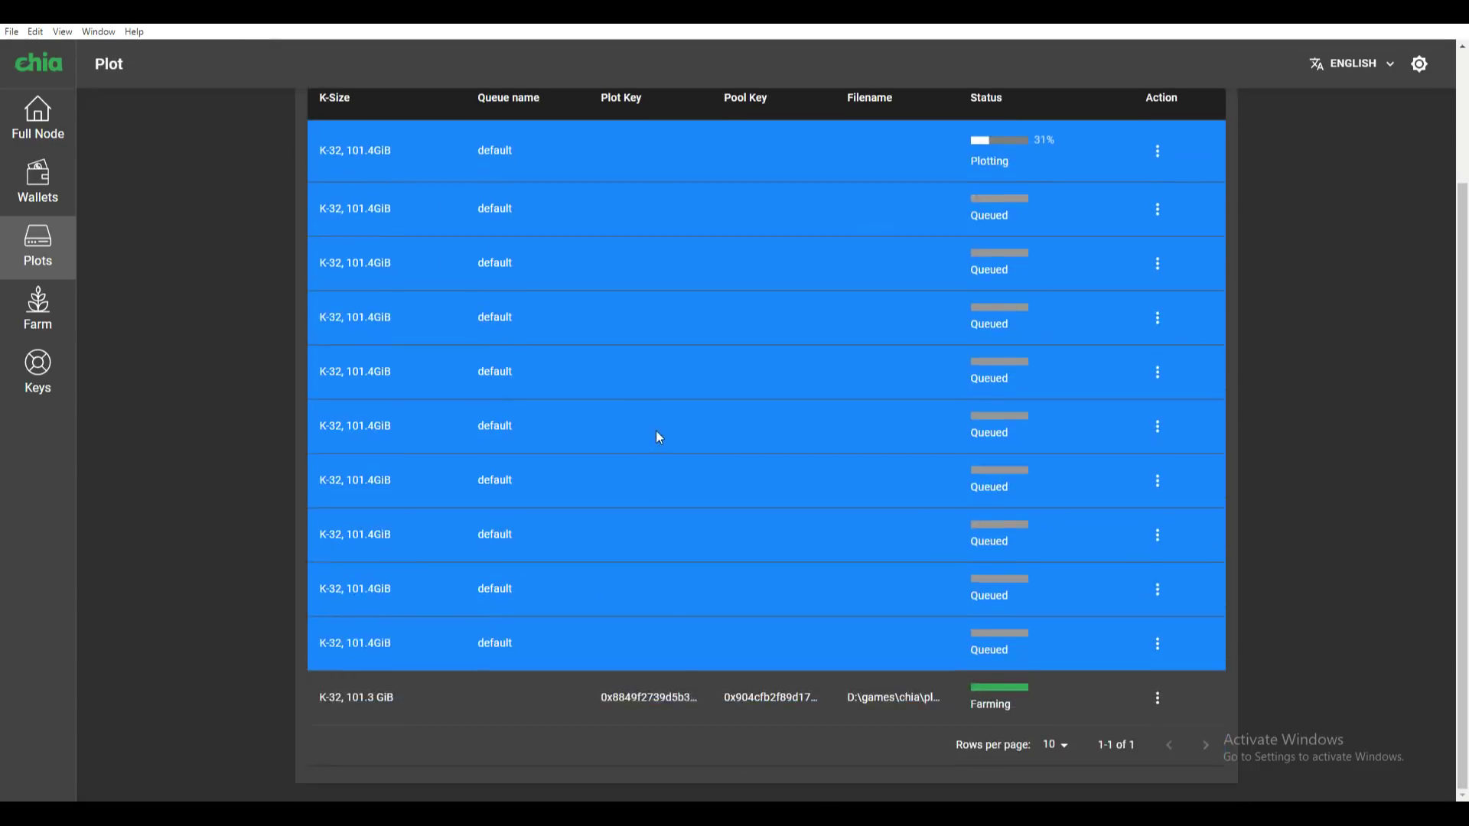
pyautogui.scroll(3, 819, 524)
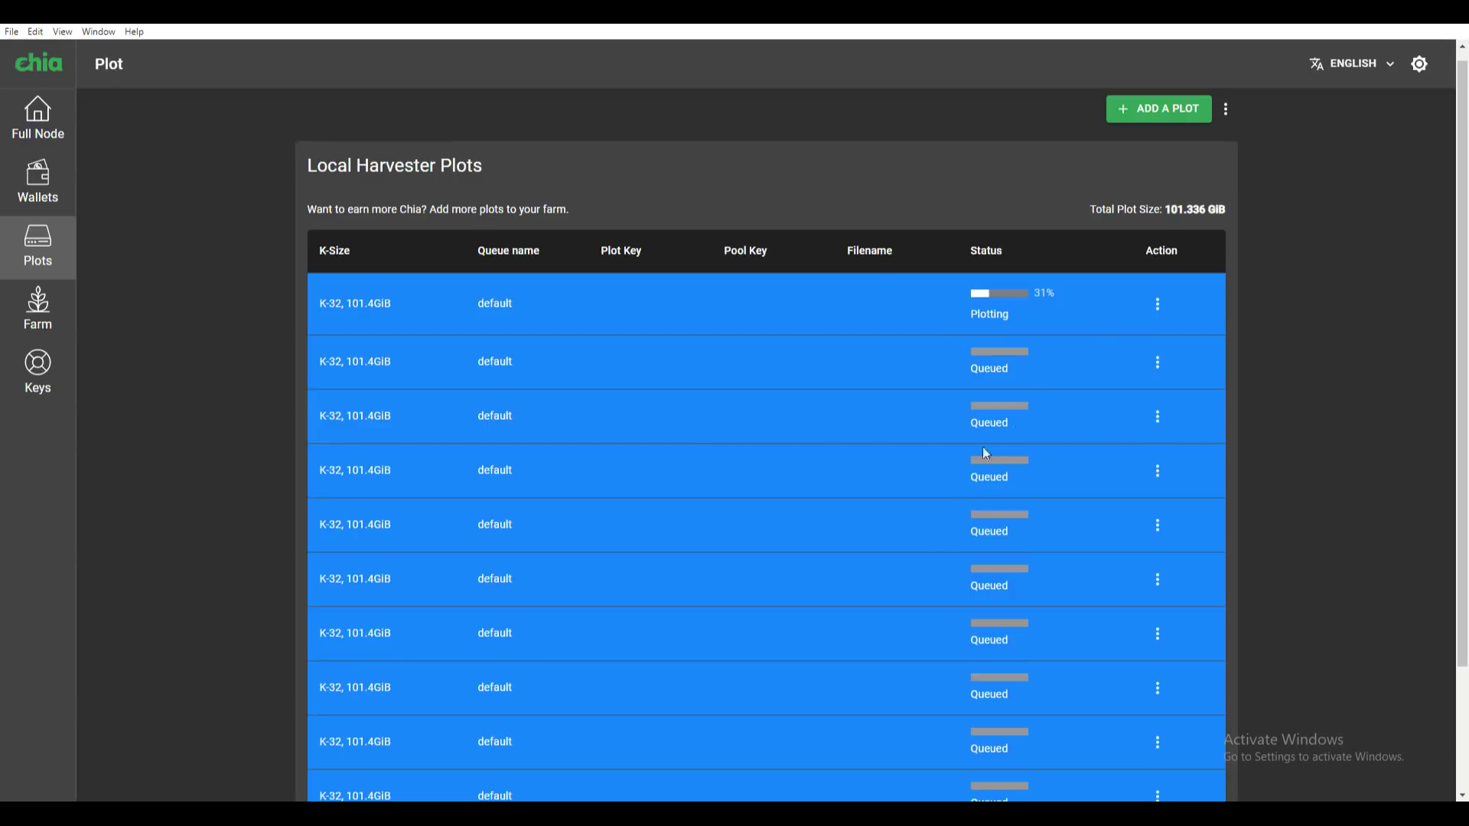
pyautogui.scroll(-2, 1033, 344)
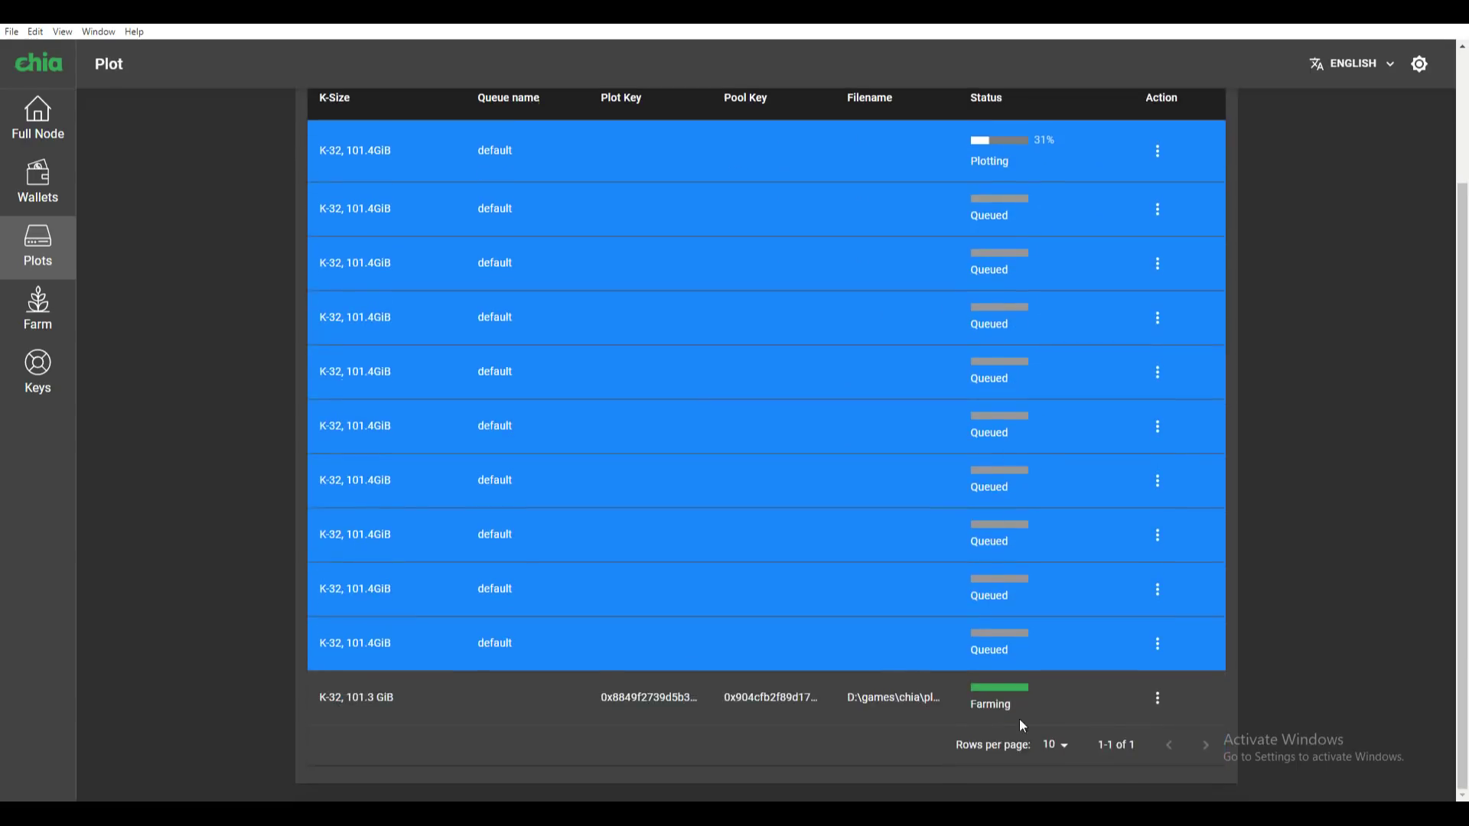
pyautogui.moveTo(317, 700); pyautogui.dragTo(1011, 722)
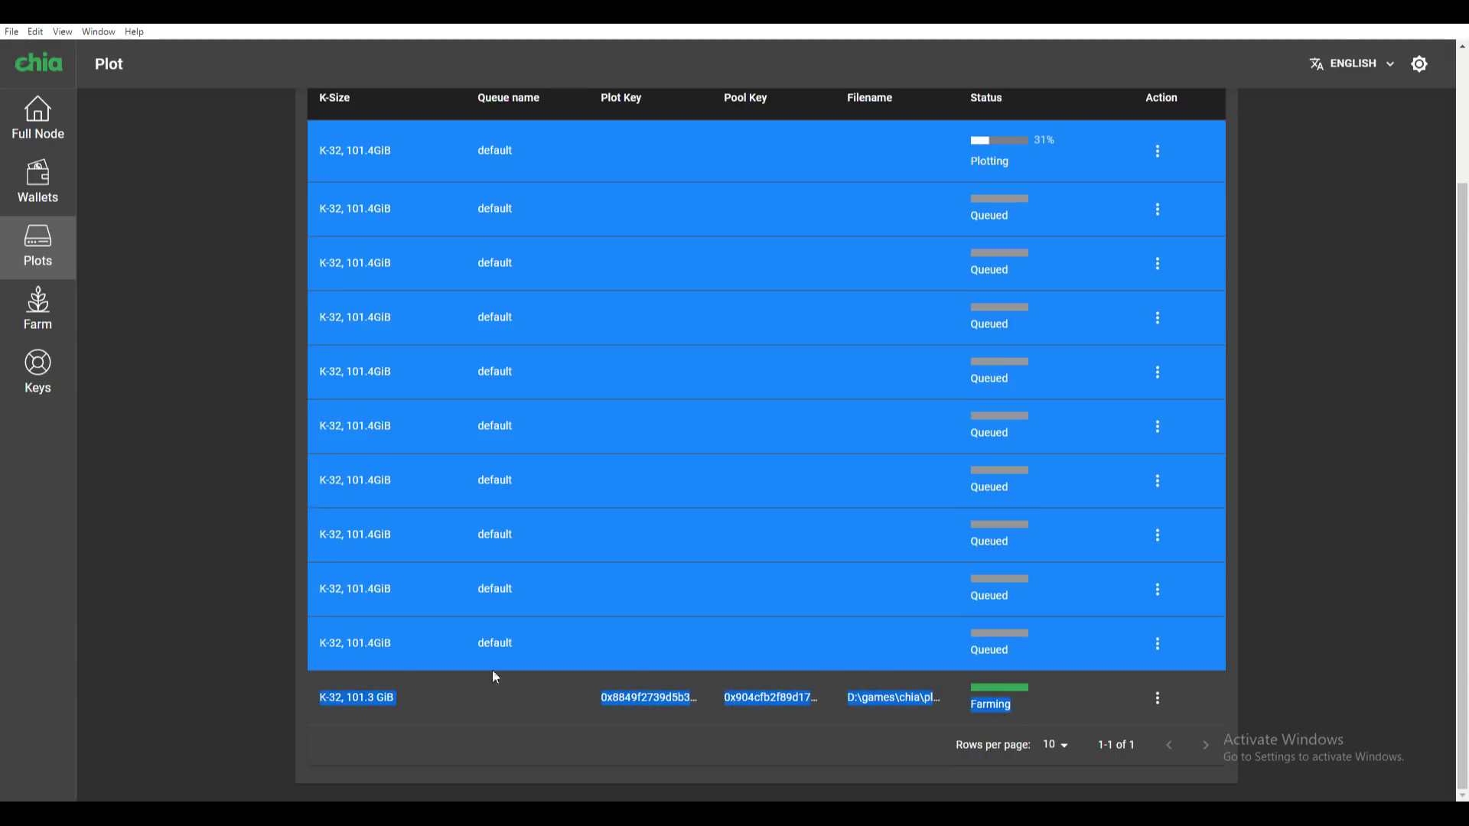
# - On the Farm dashboard, highlight the total plot size and the 42-year estimated time to win
pyautogui.click(41, 310)
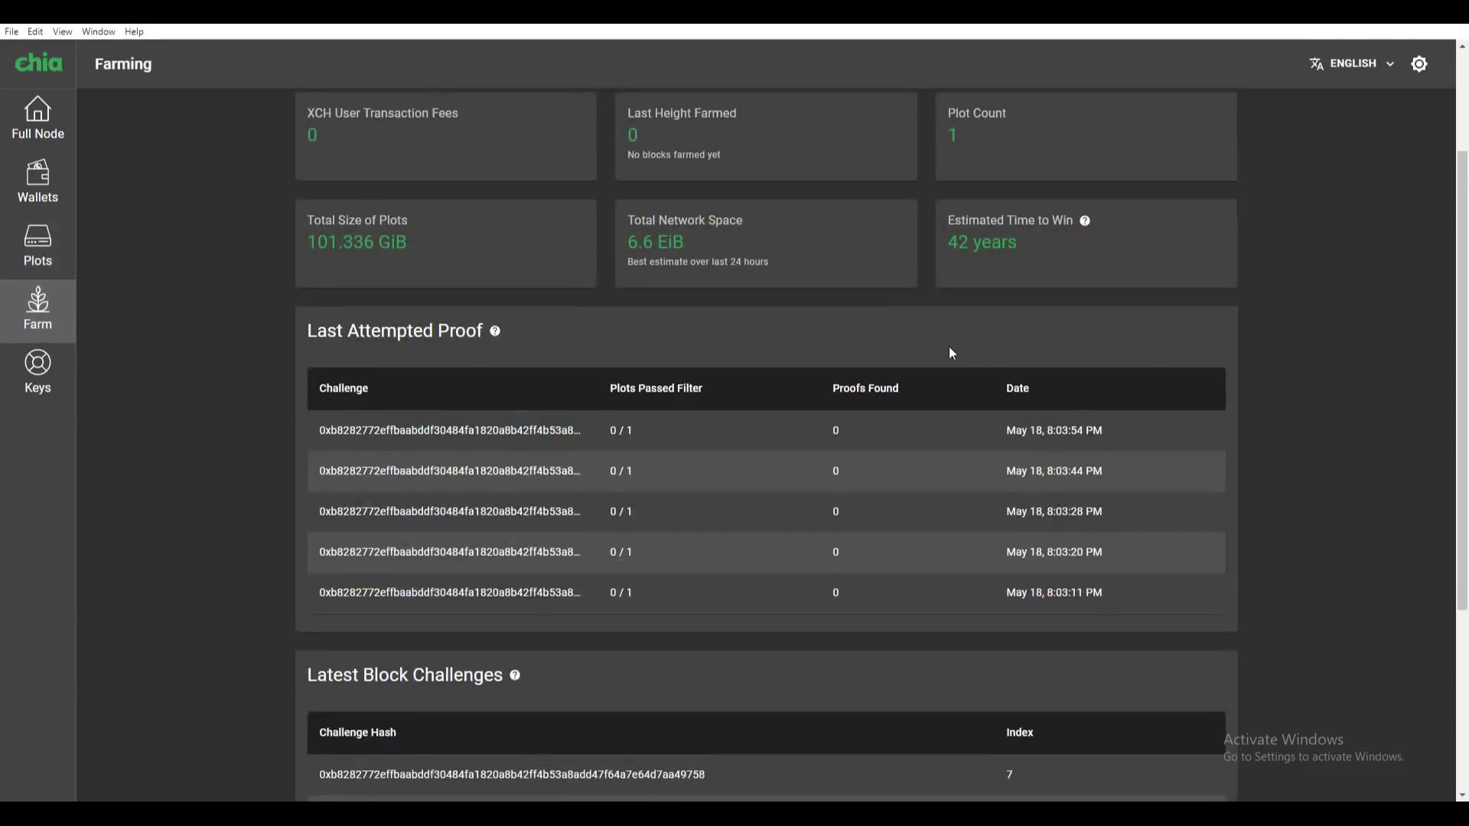
pyautogui.scroll(2, 710, 342)
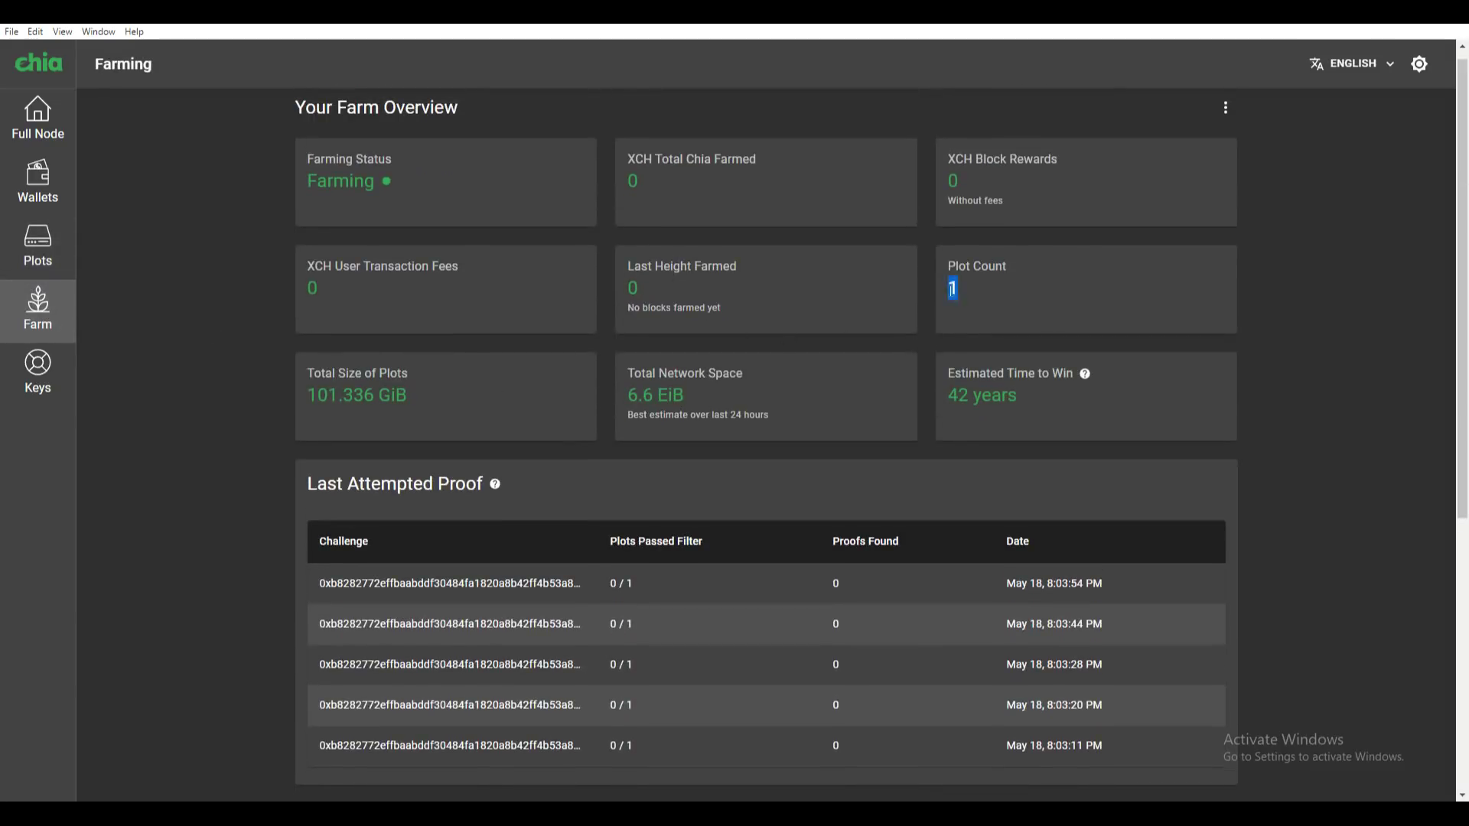
pyautogui.moveTo(497, 413); pyautogui.dragTo(328, 395)
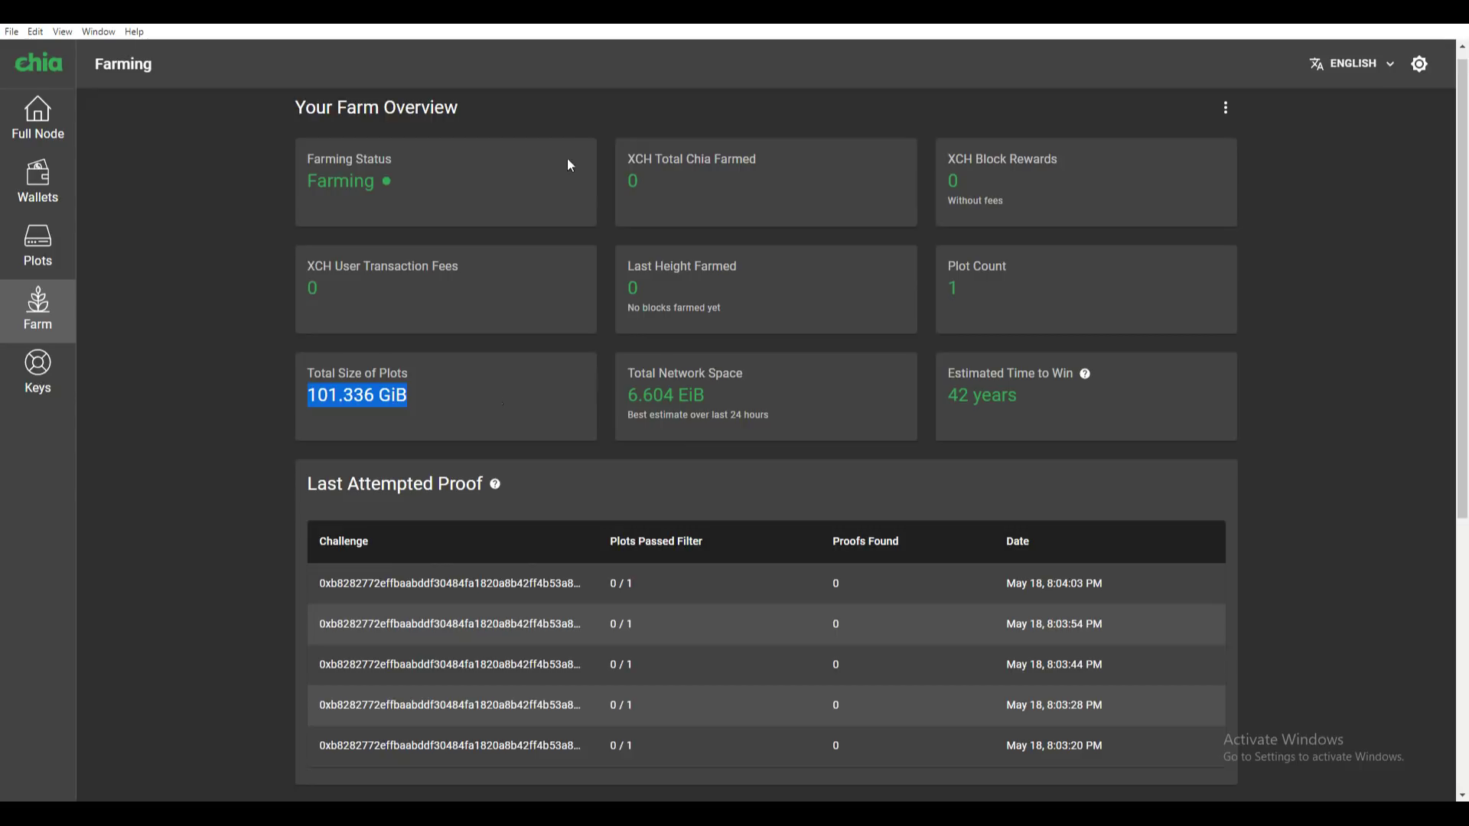
pyautogui.moveTo(1030, 411); pyautogui.dragTo(960, 420)
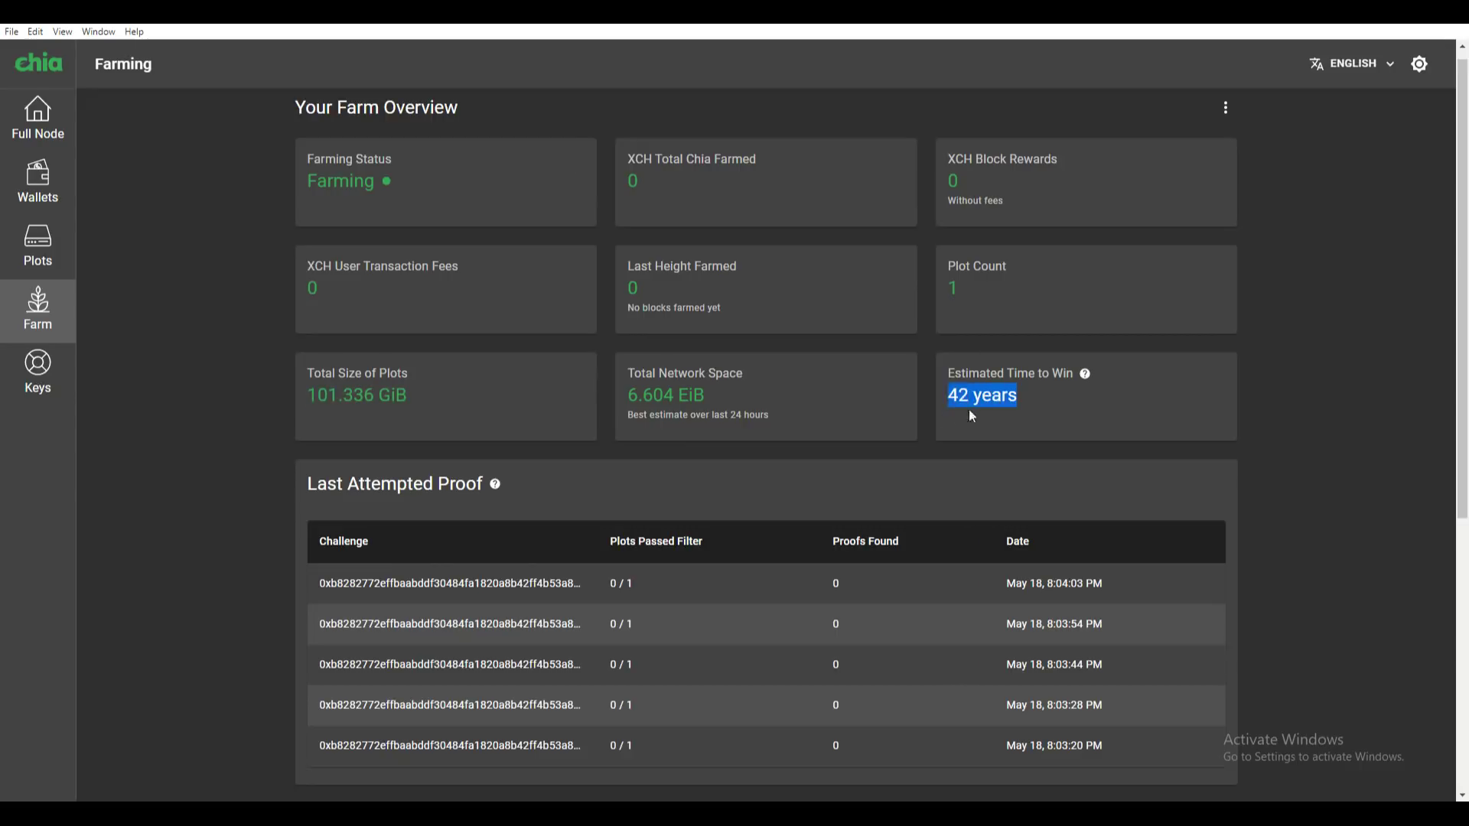
pyautogui.click(1038, 410)
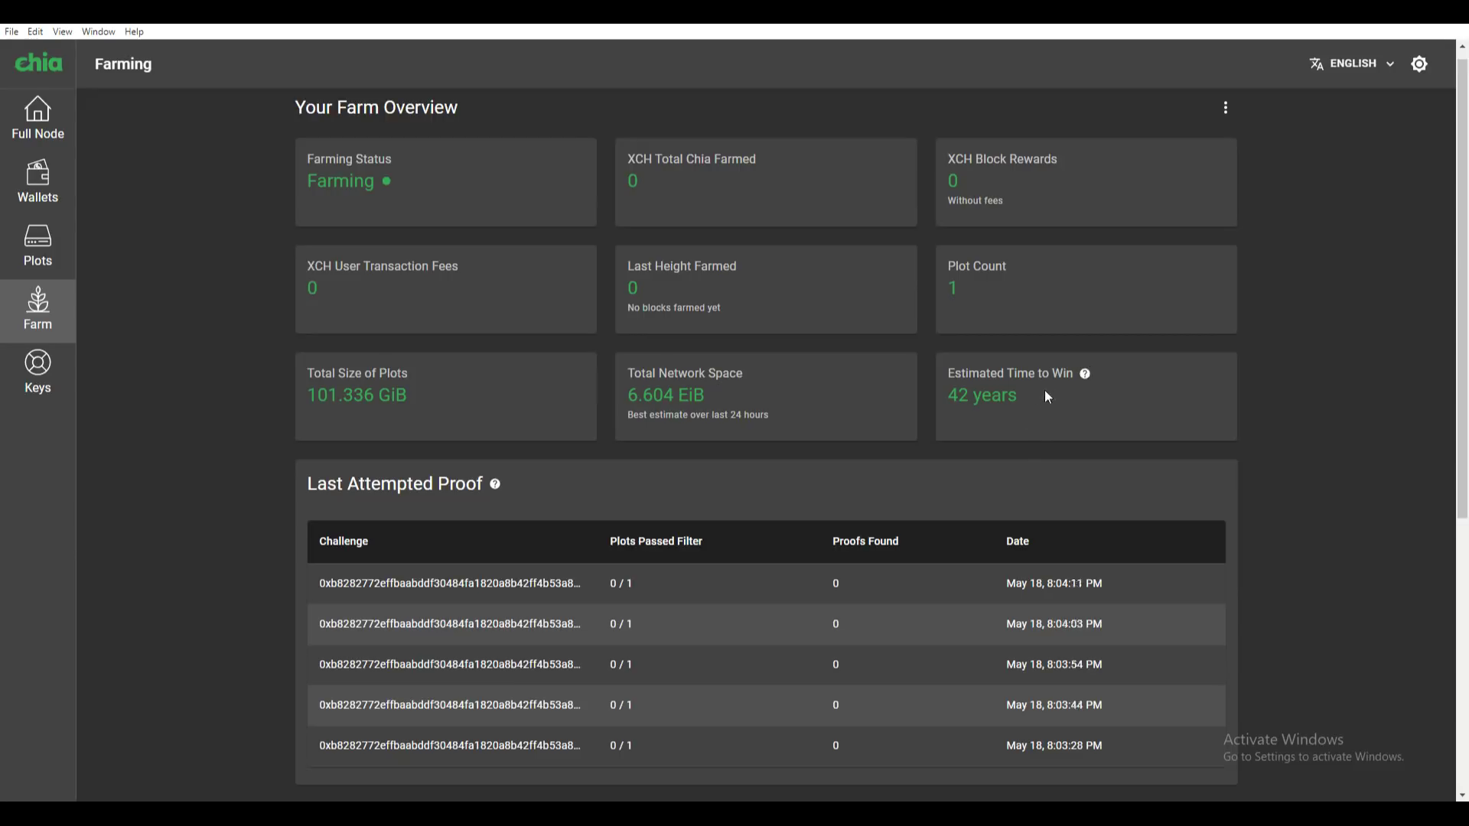
pyautogui.moveTo(1045, 390); pyautogui.dragTo(949, 394)
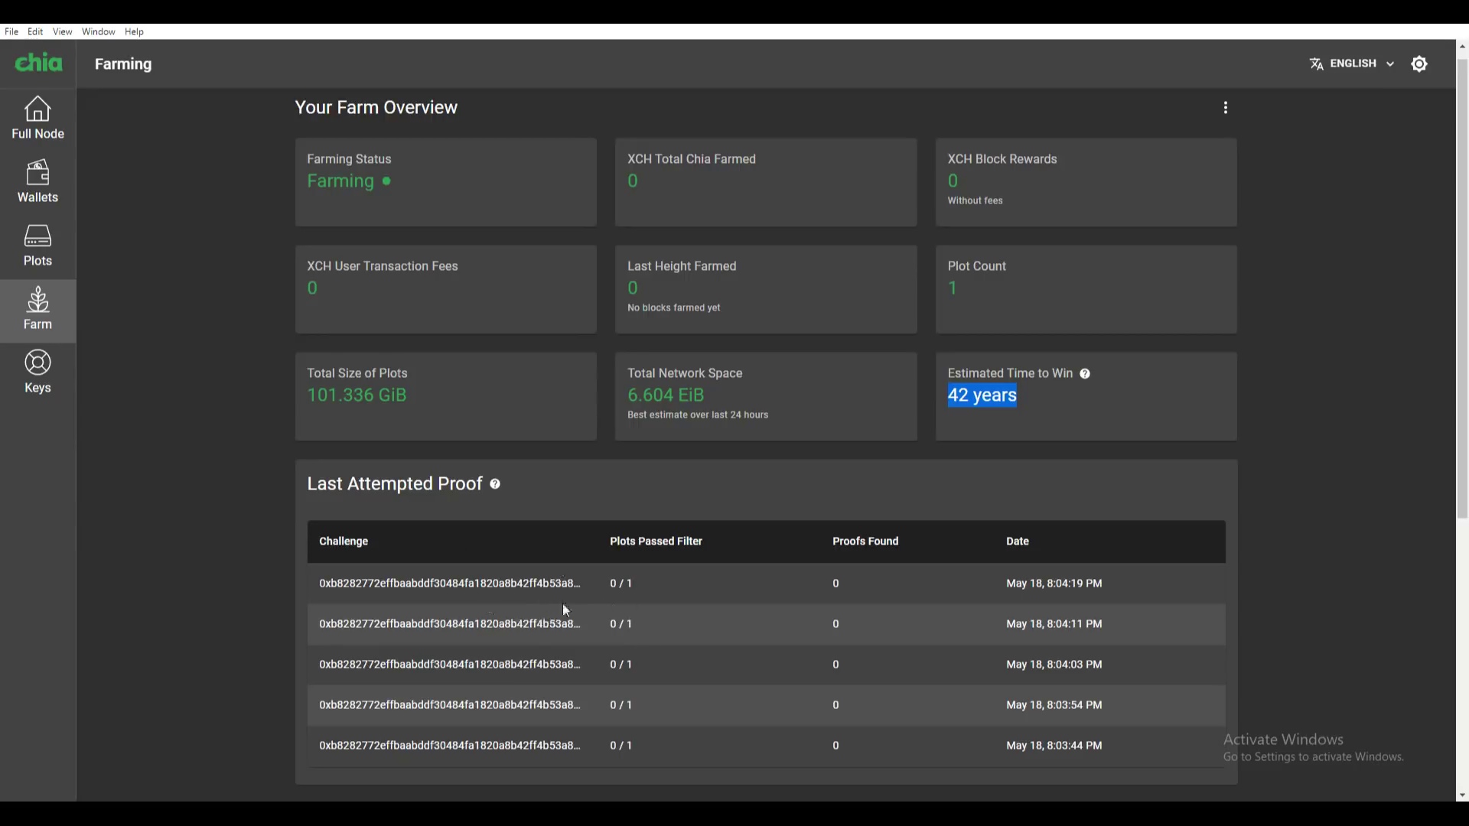
# - Check the Plots, Wallets and Farm pages, ending on the Local Harvester Plots table
pyautogui.click(42, 247)
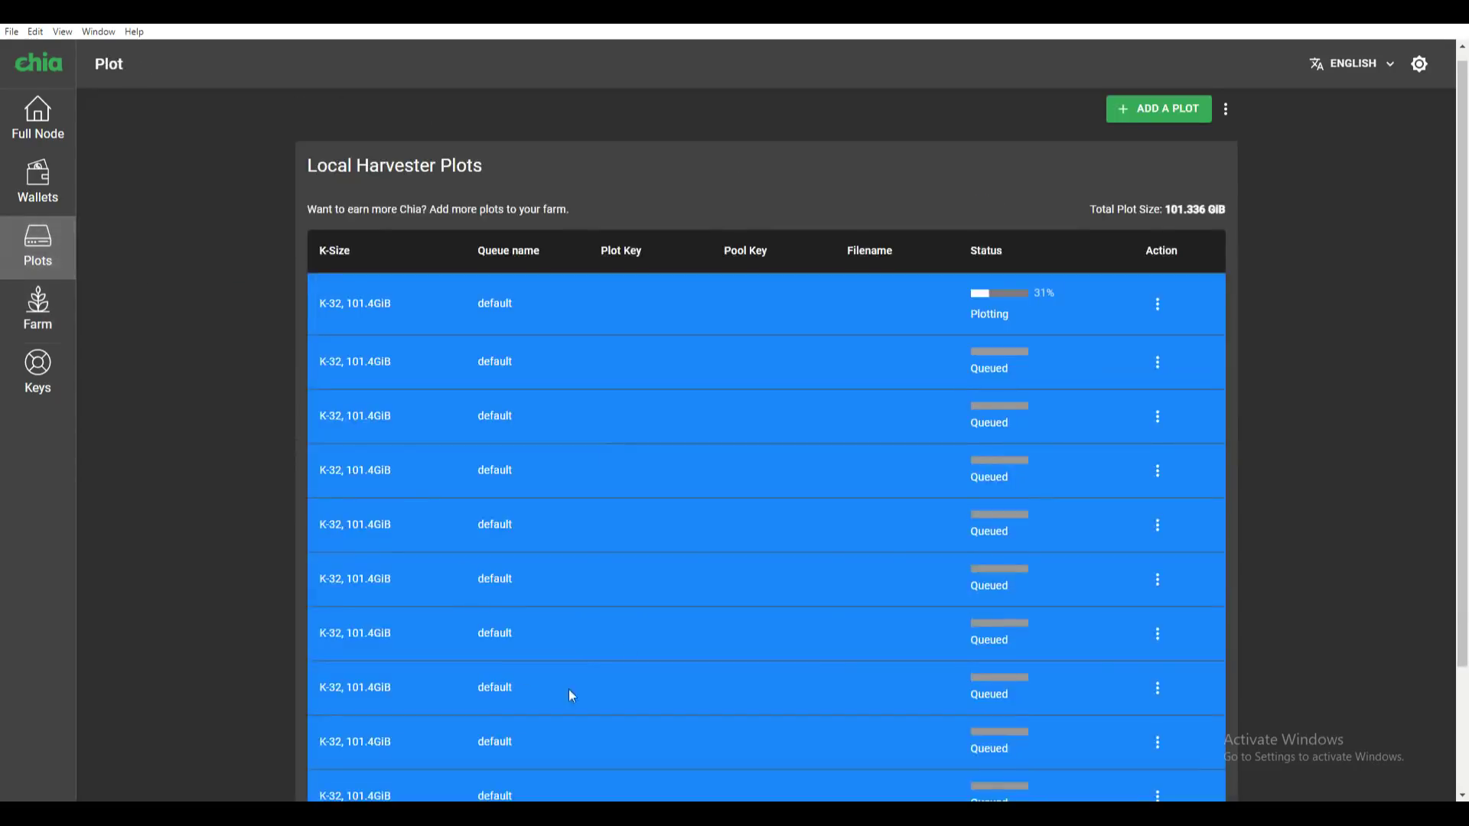
pyautogui.scroll(-3, 688, 666)
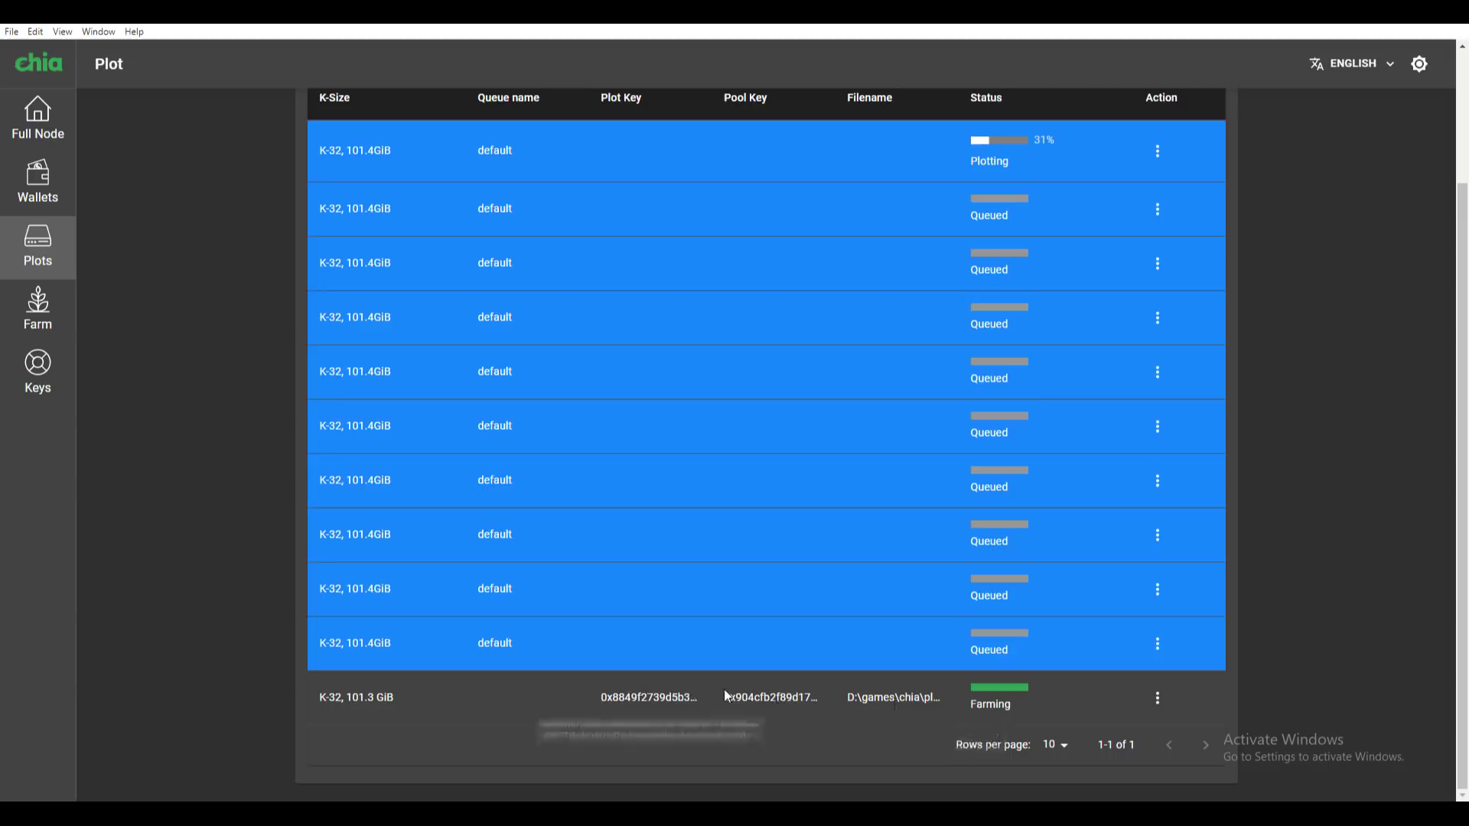
pyautogui.click(39, 188)
pyautogui.click(39, 306)
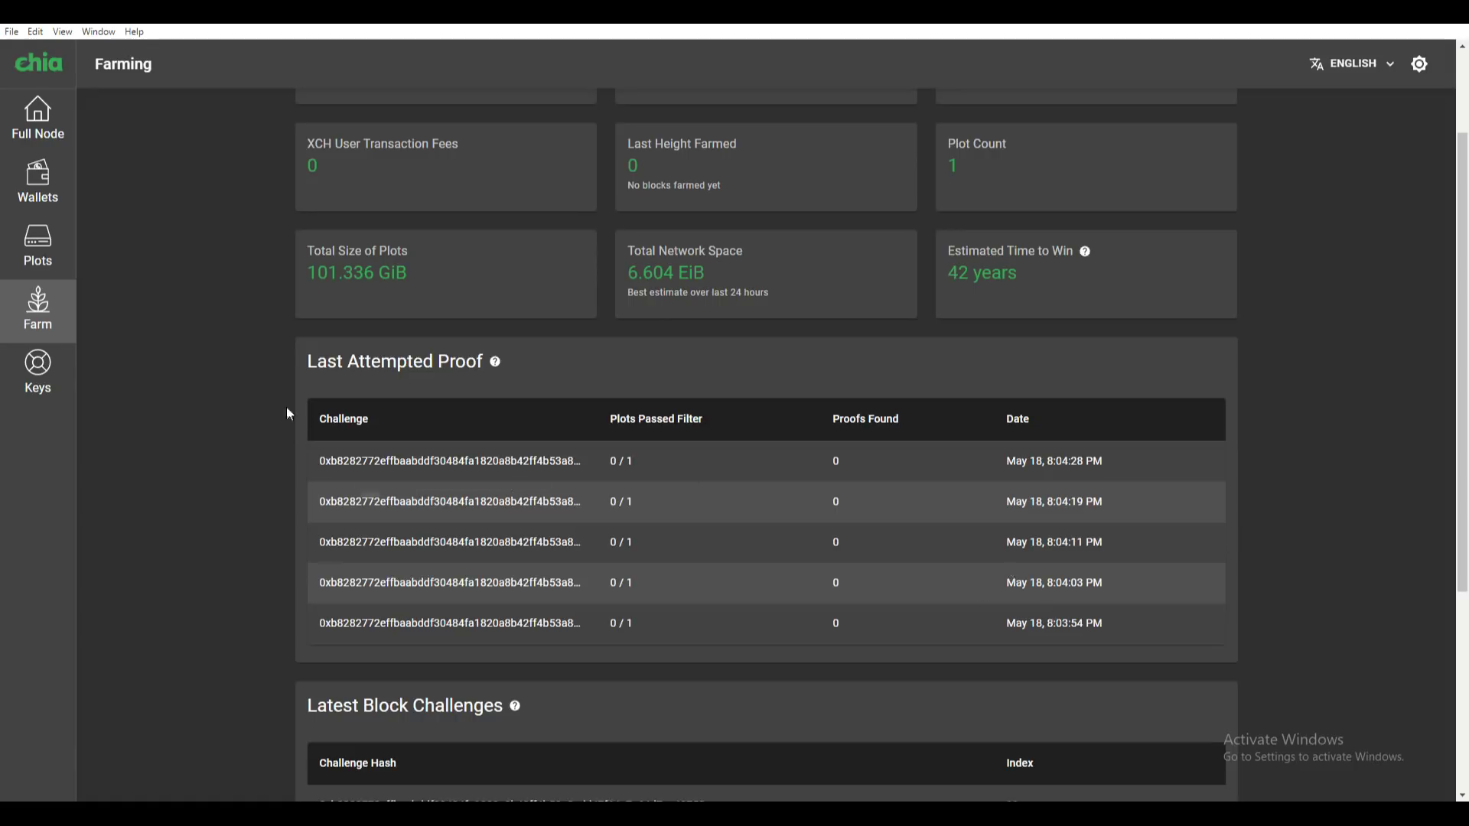
pyautogui.scroll(2, 289, 413)
pyautogui.click(15, 248)
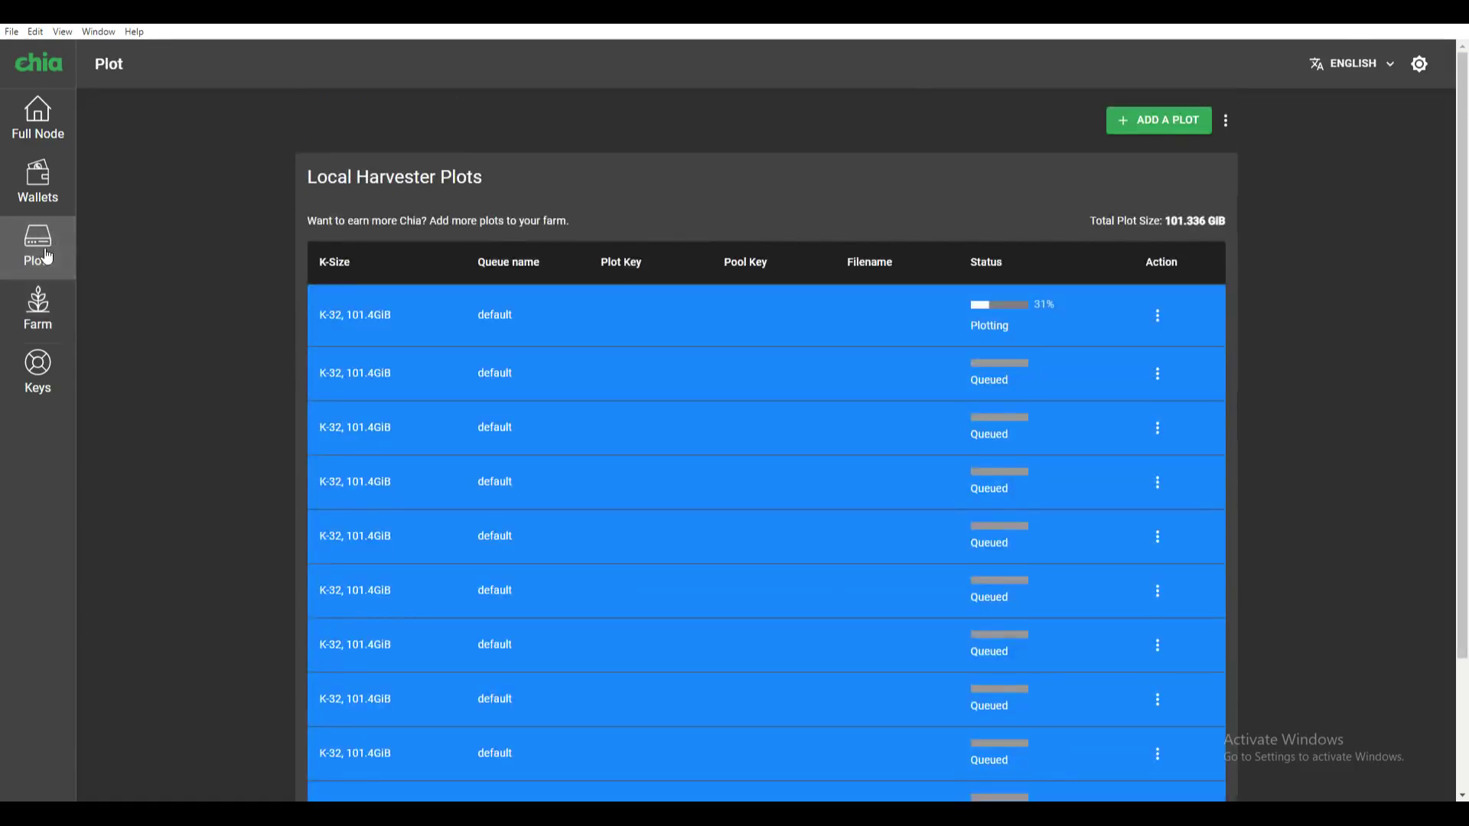
# - Start a new plot and review the Plot Size list, keeping 101.4GiB (k=32) selected
pyautogui.click(1142, 120)
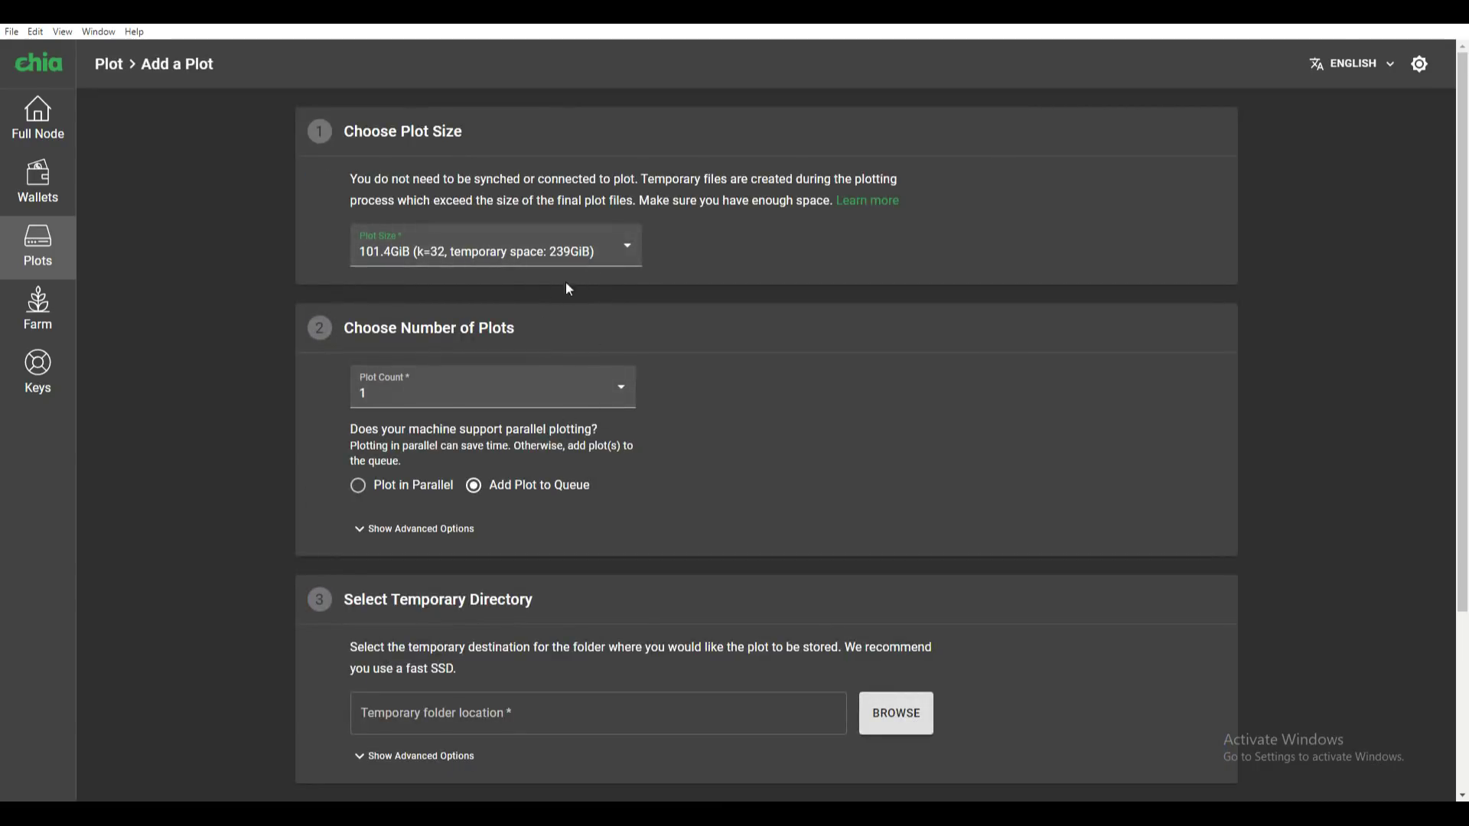
pyautogui.click(595, 252)
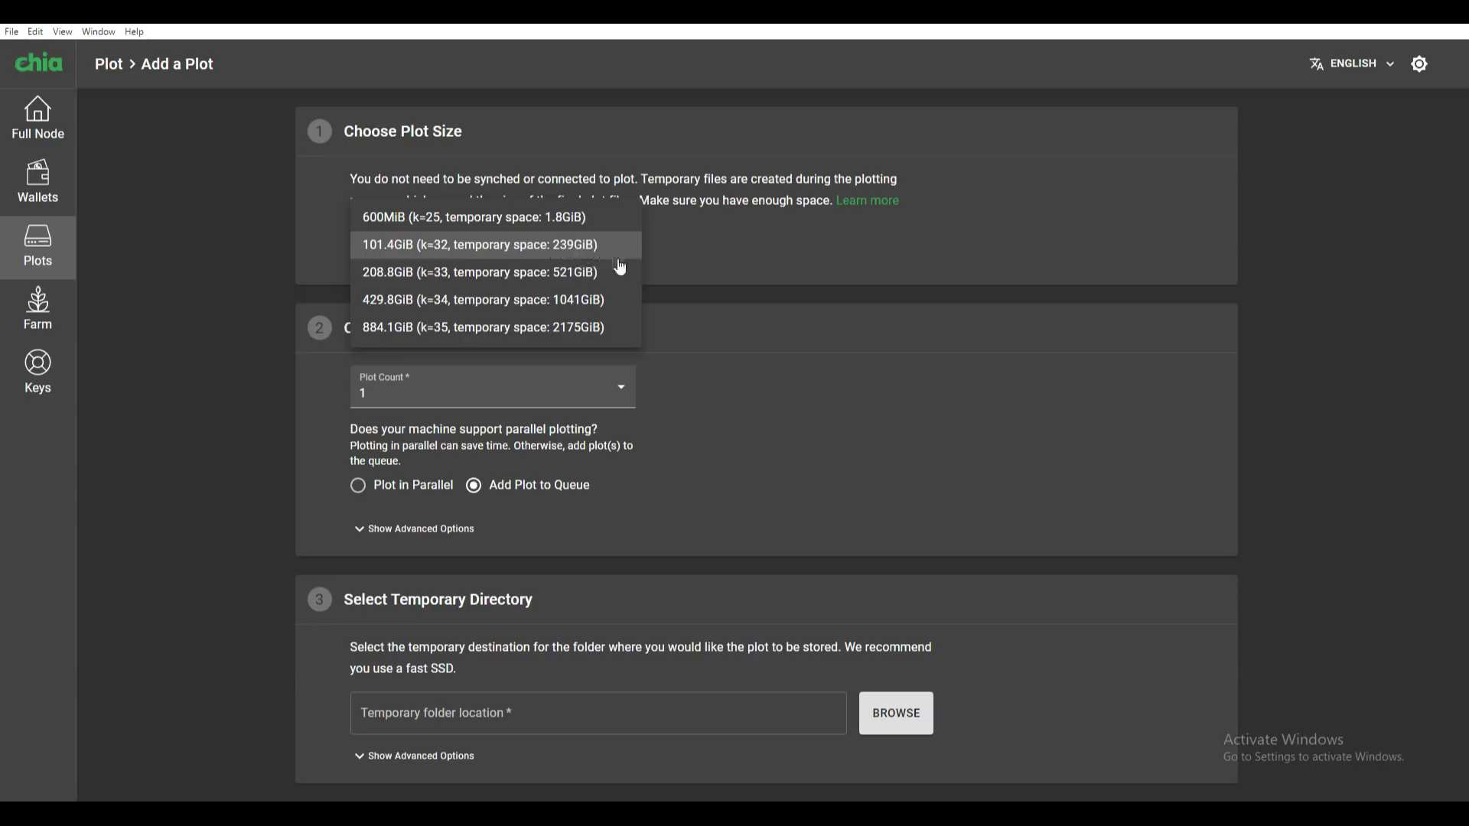
pyautogui.click(787, 448)
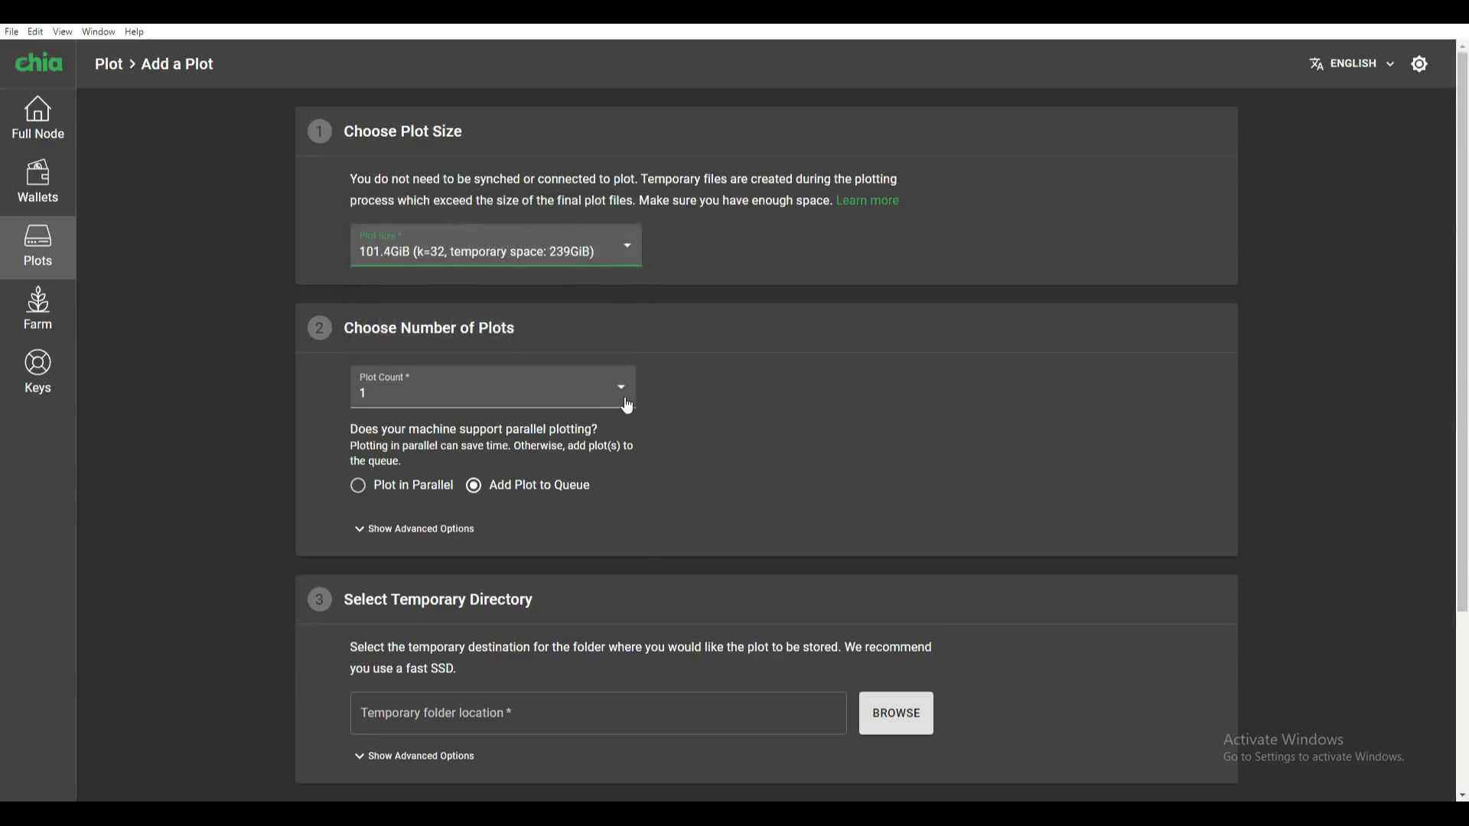
pyautogui.click(649, 488)
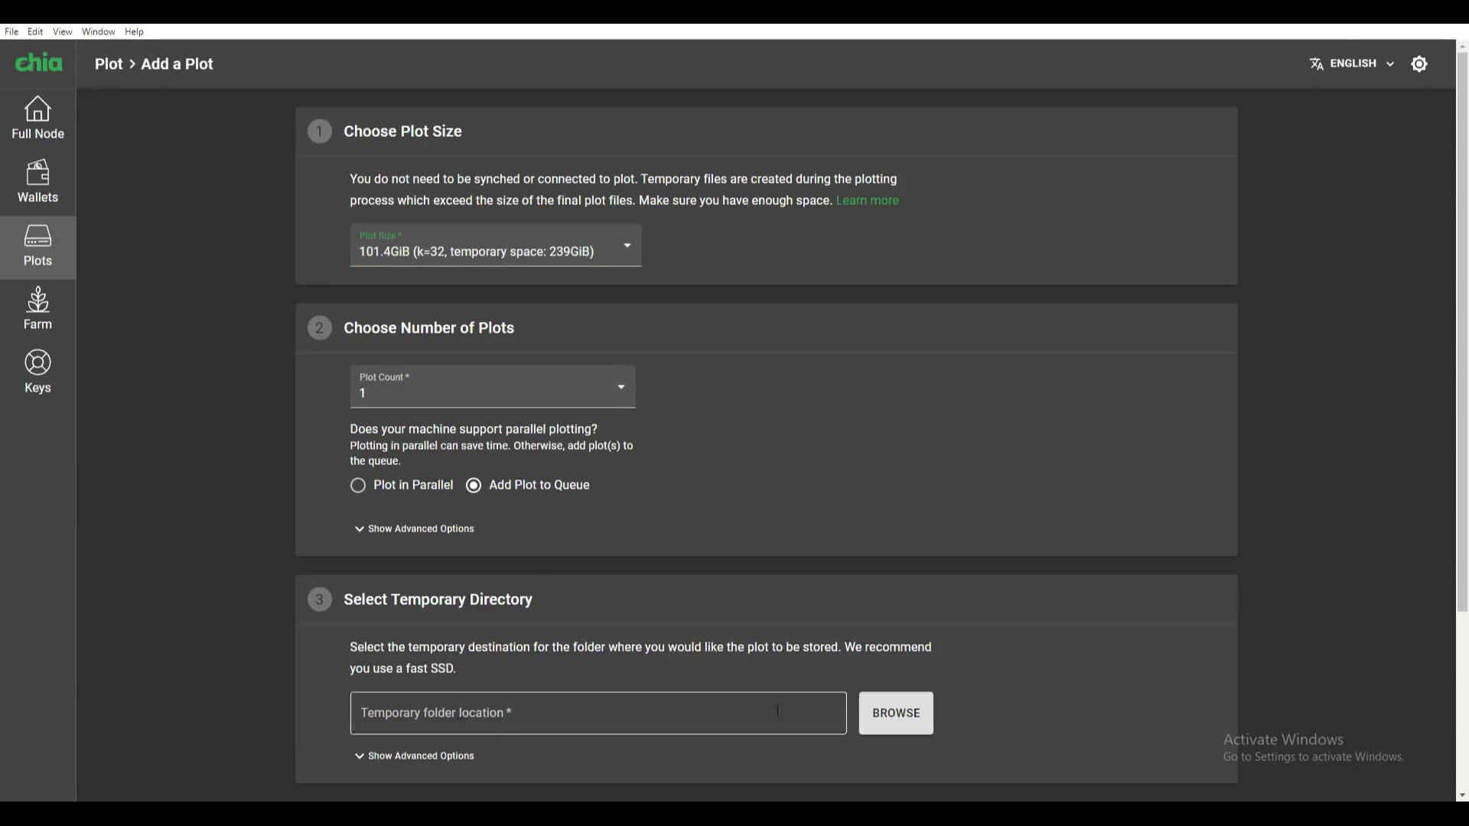
pyautogui.click(613, 245)
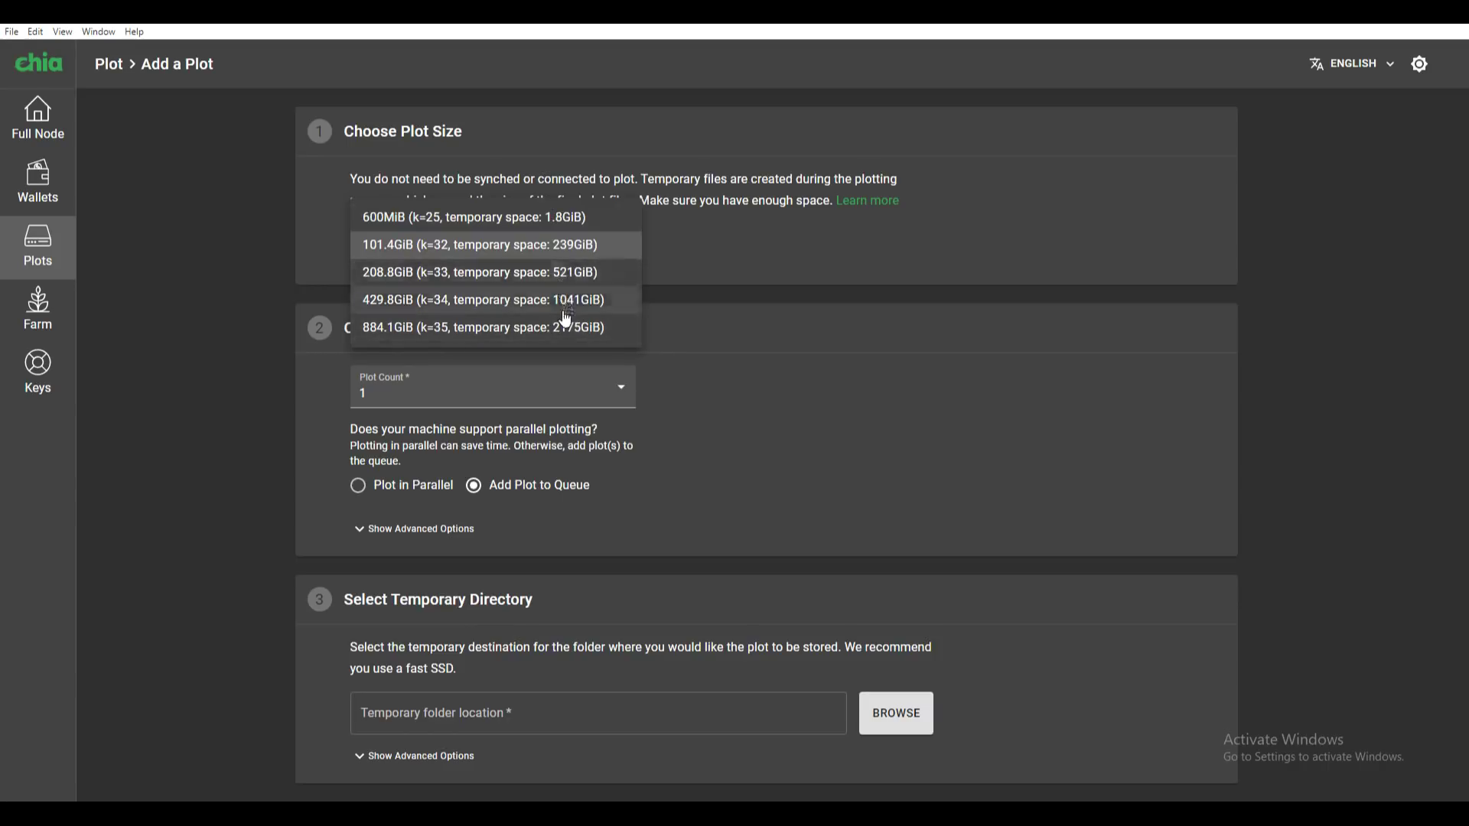
pyautogui.click(576, 244)
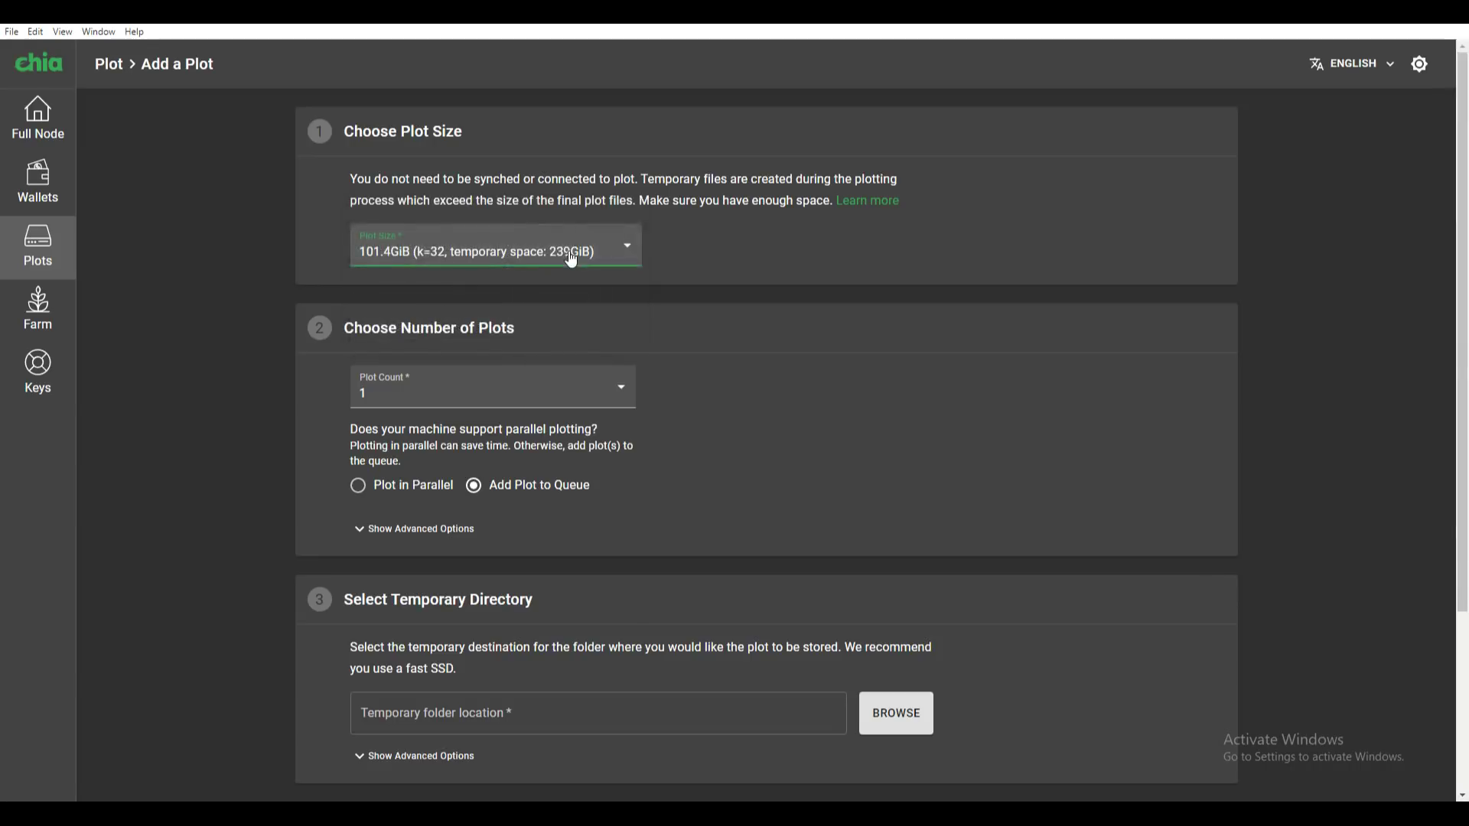
pyautogui.click(572, 260)
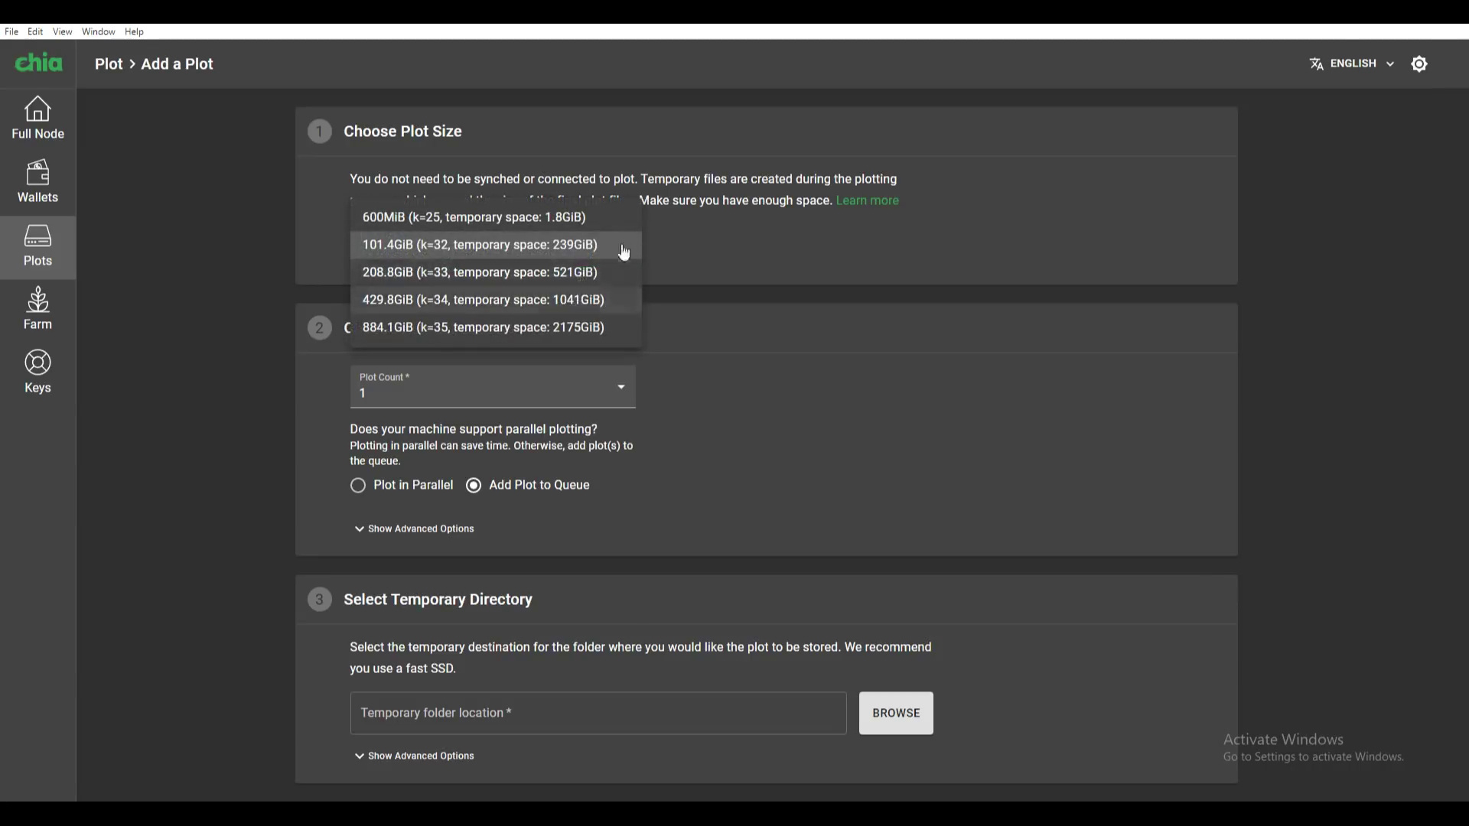
pyautogui.click(719, 364)
pyautogui.scroll(-2, 866, 548)
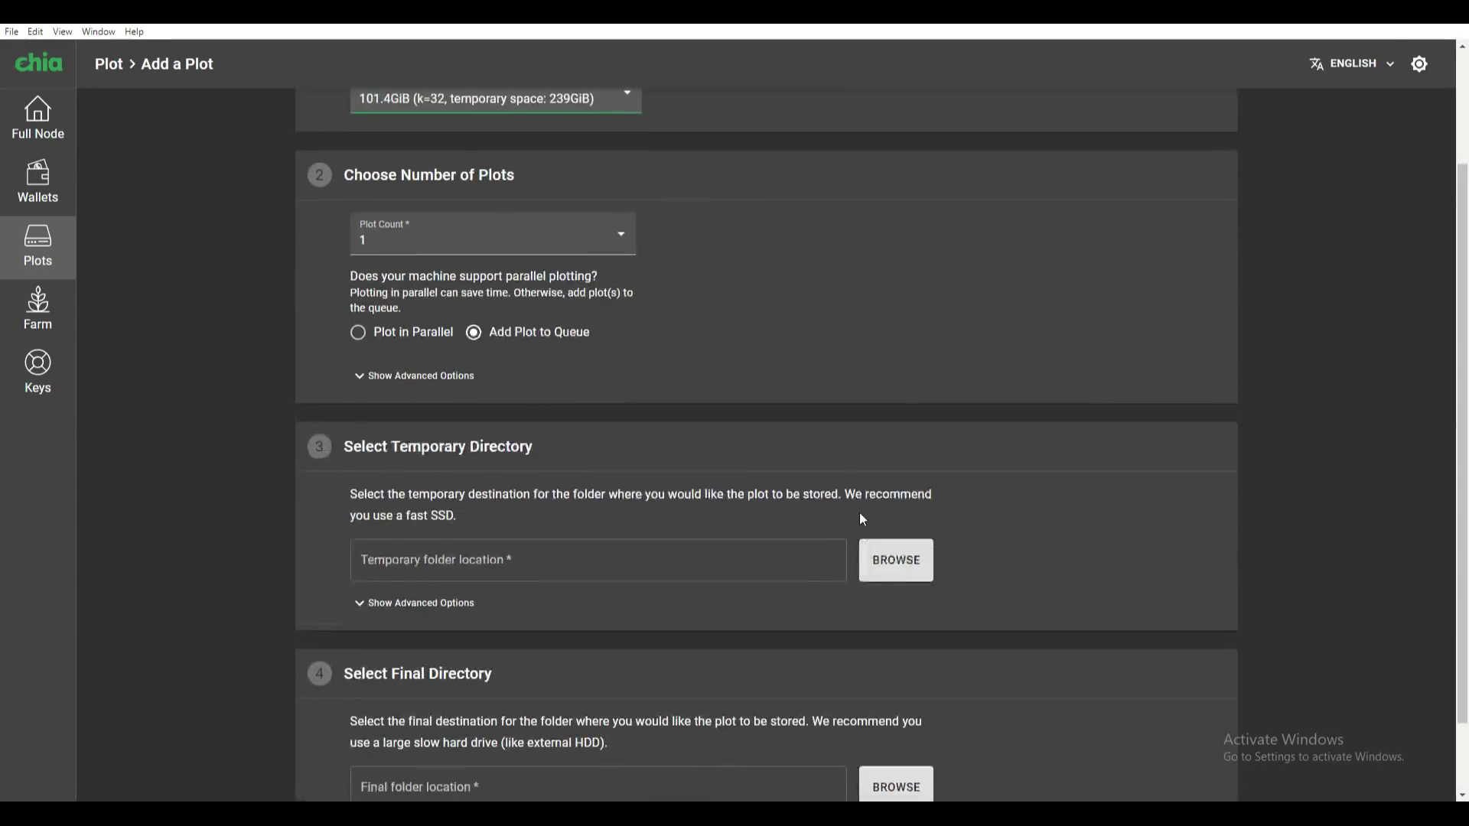
pyautogui.scroll(-1, 863, 520)
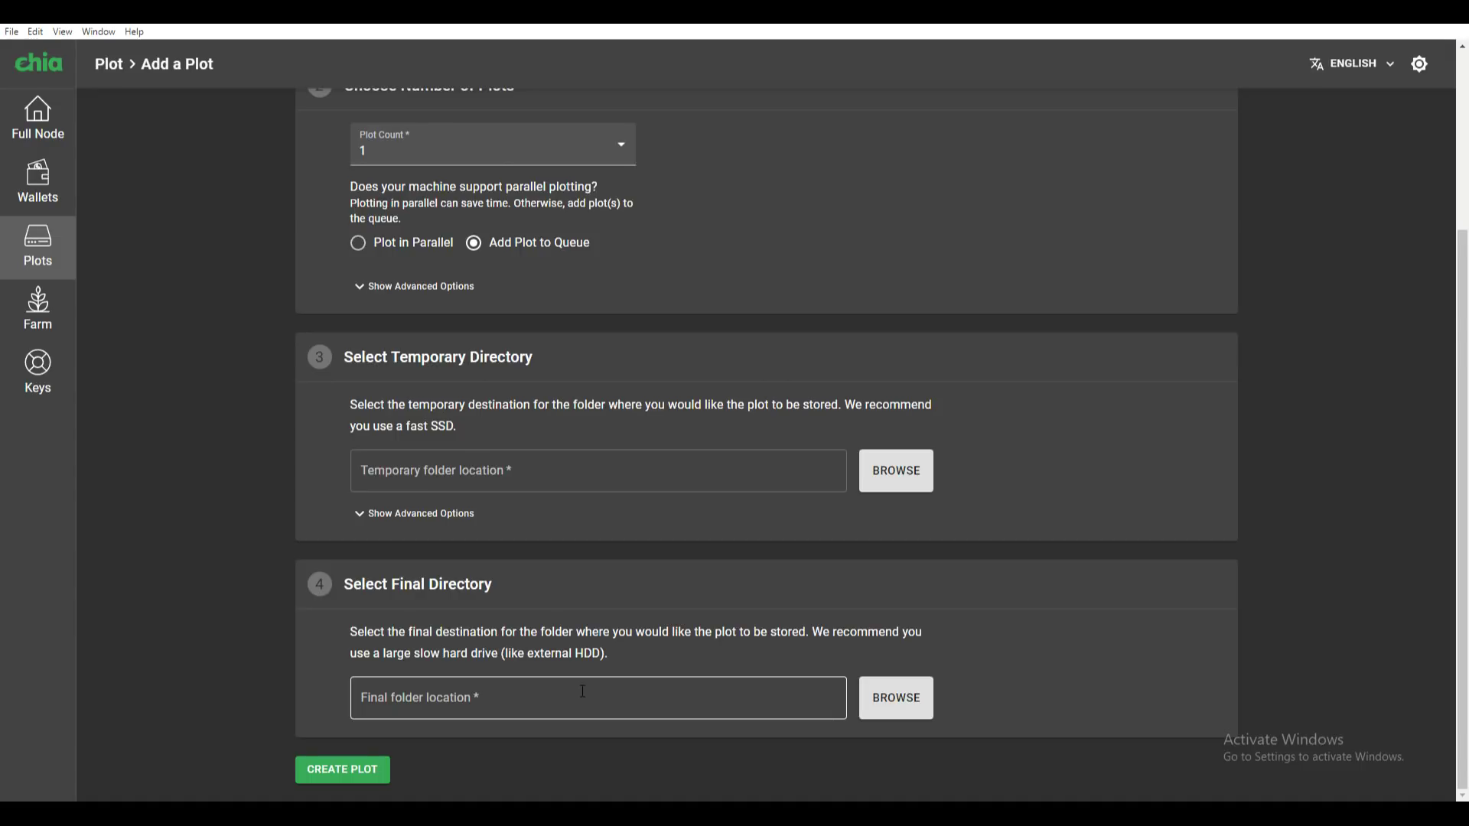
# - Leave the Add a Plot form for the harvester list and highlight the first plot's 31% progress
pyautogui.click(346, 771)
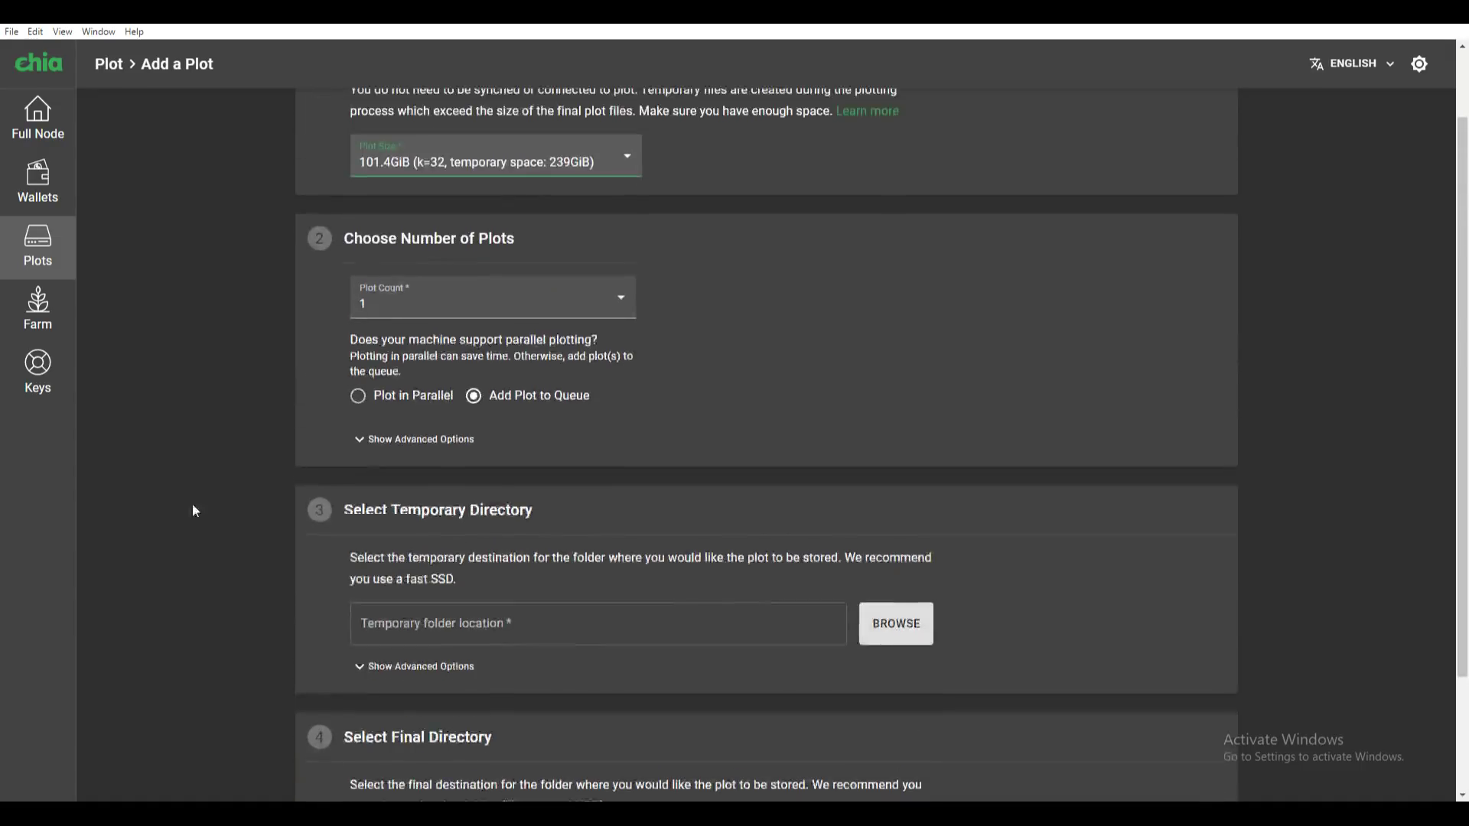
pyautogui.click(40, 260)
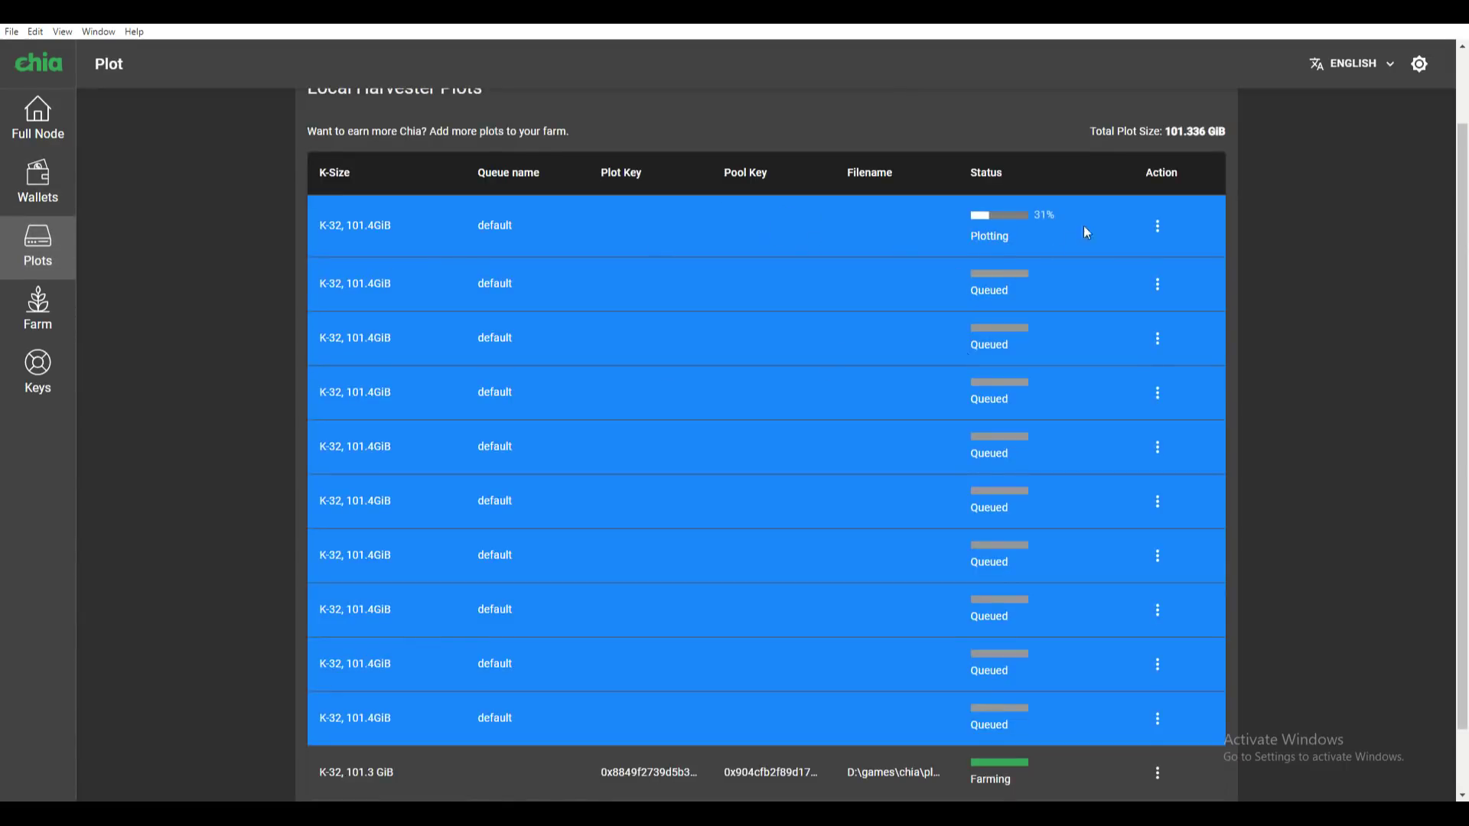
pyautogui.moveTo(1087, 233); pyautogui.dragTo(432, 222)
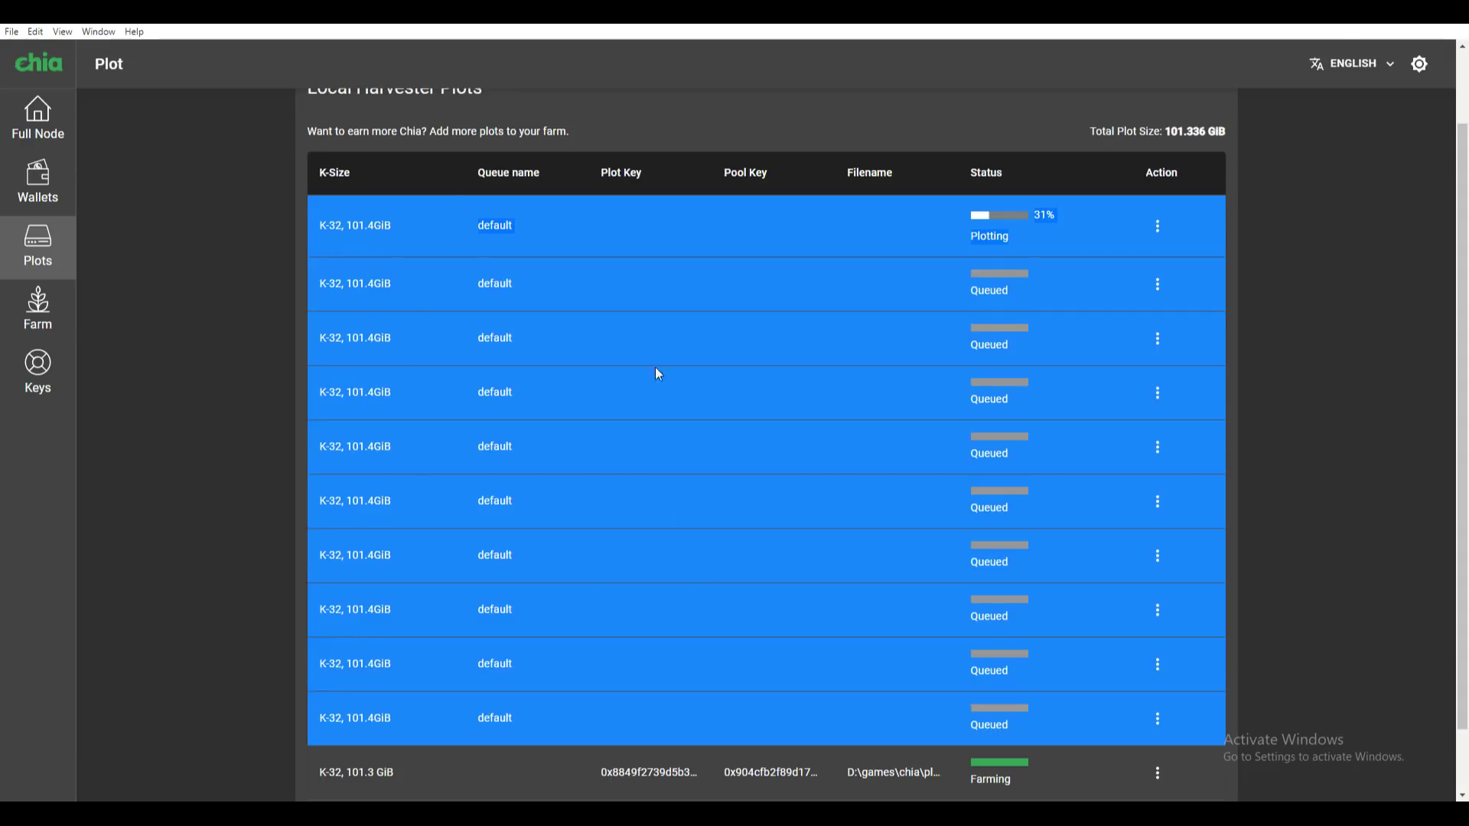
# - Go via Farm to the Wallets page to show the synced Chia Wallet with 0 XCH
pyautogui.click(47, 331)
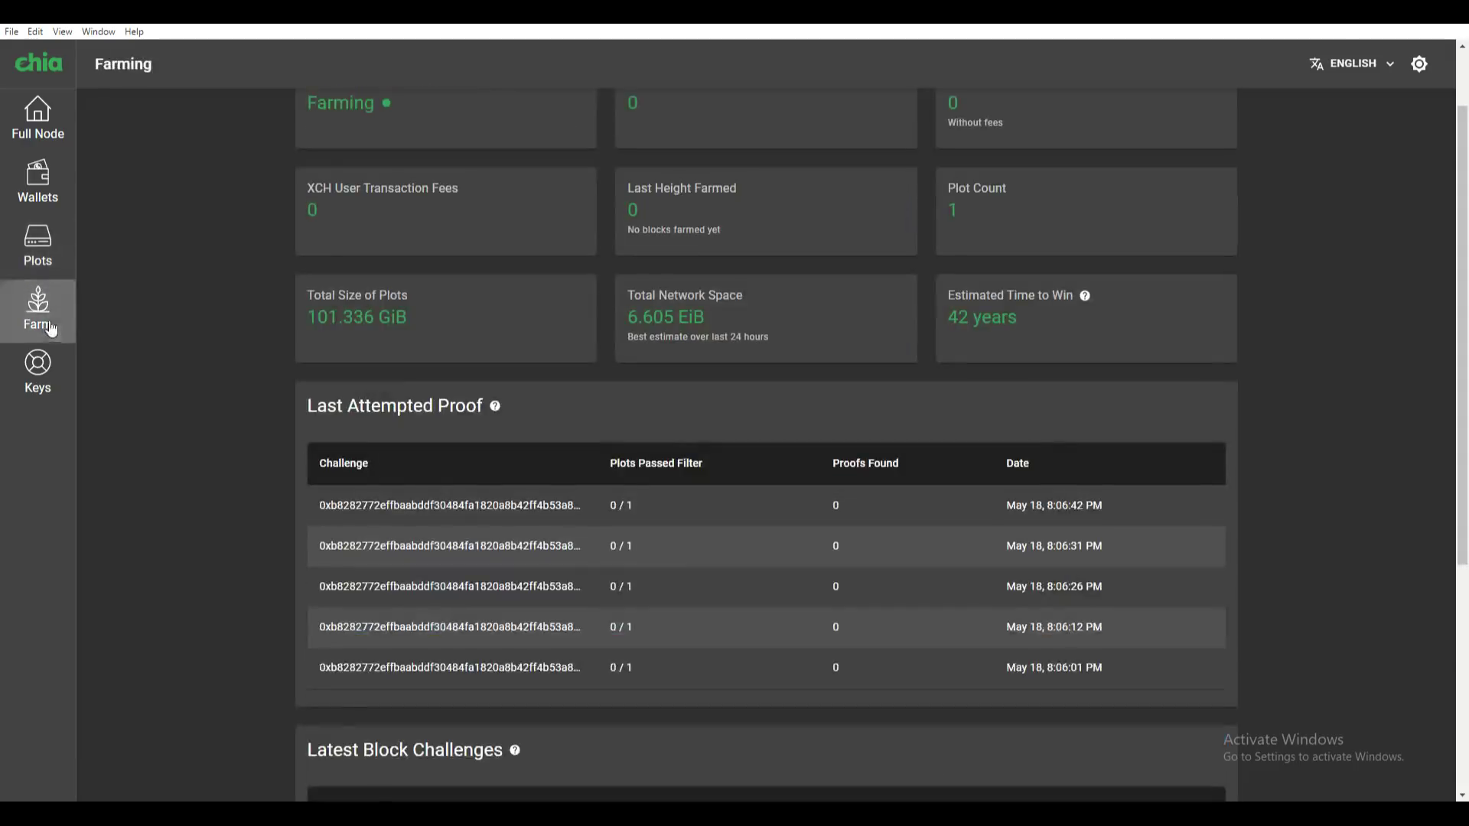
pyautogui.click(37, 182)
pyautogui.scroll(1, 1235, 248)
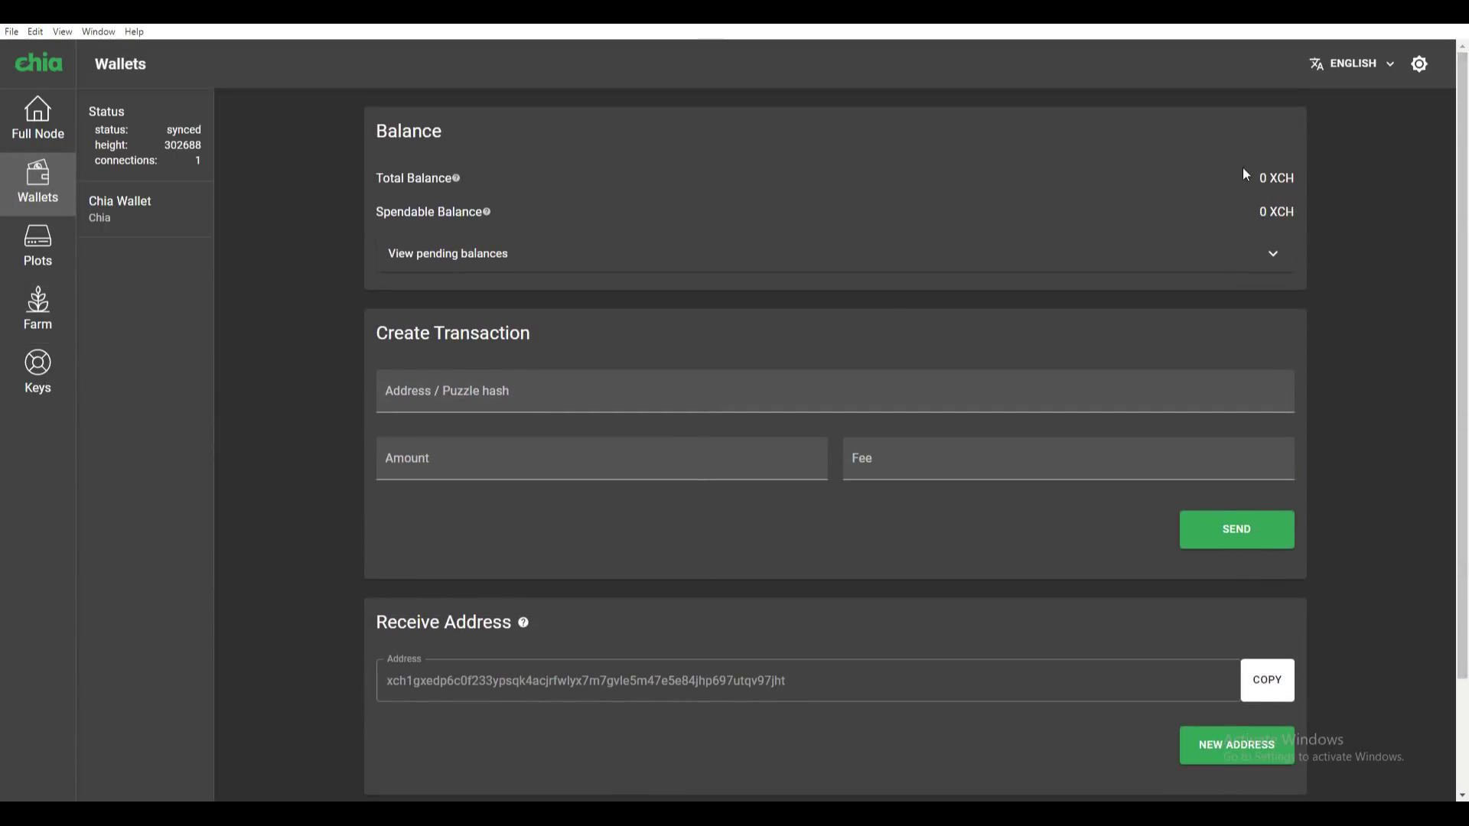